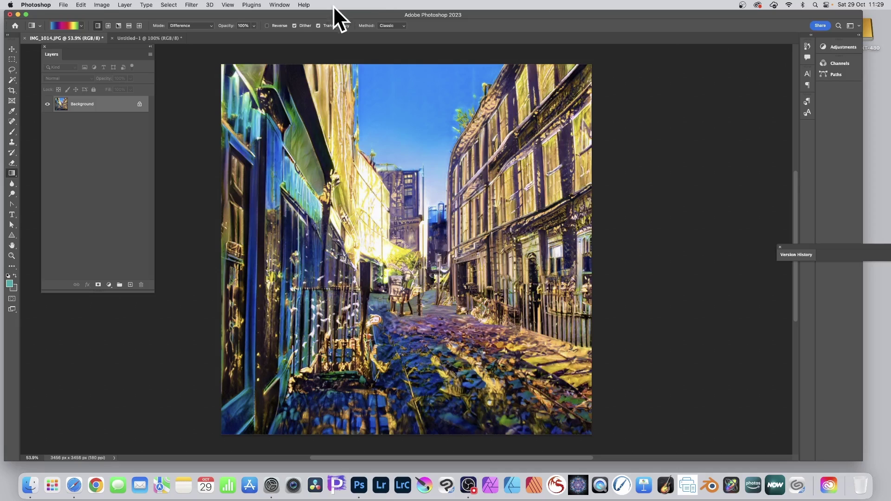
Step: Undo the last change to the street photo IMG_1014.JPG and switch to the Untitled-1 gradient document
left_click(82, 5)
left_click(81, 15)
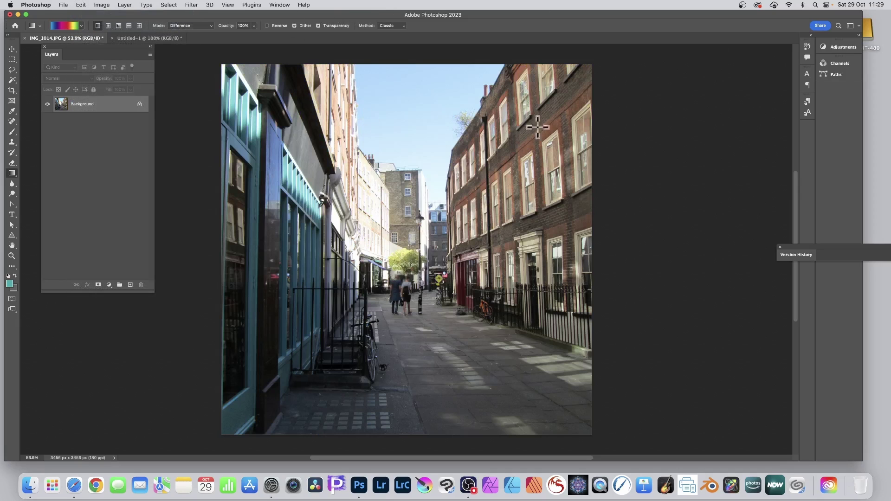
left_click(158, 39)
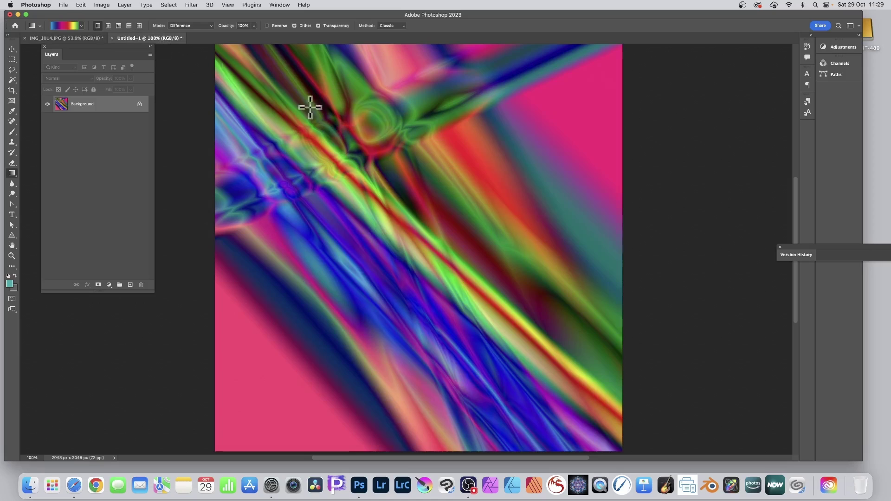
Step: Marquee-select an area of about 402 by 476 px around the green and red circular swirl and define it as a pattern
left_click(16, 60)
right_click(16, 60)
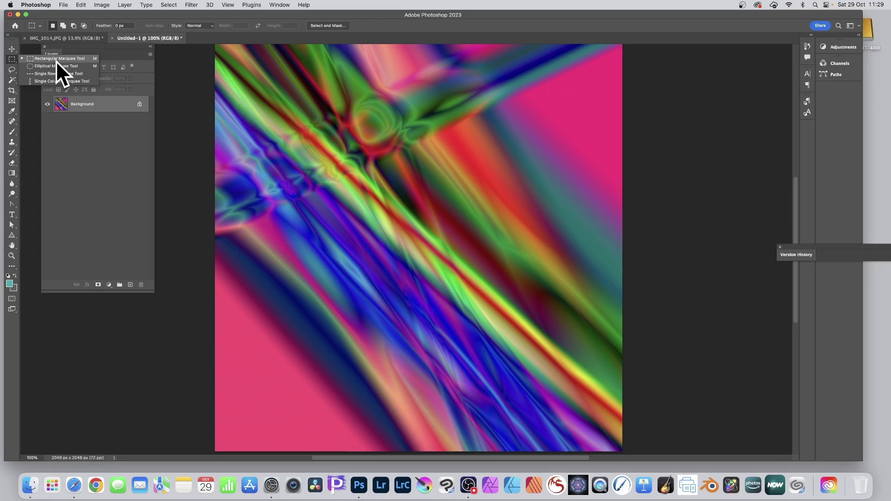
left_click(59, 59)
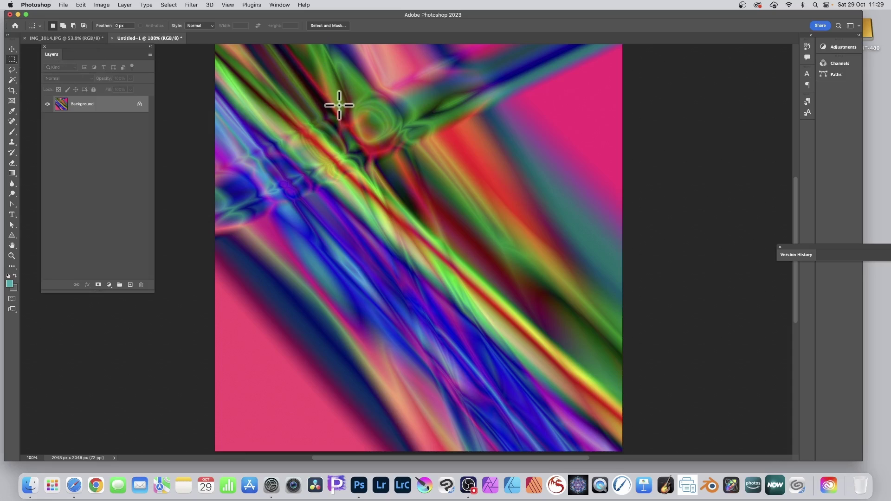
left_click_drag(312, 94, 392, 188)
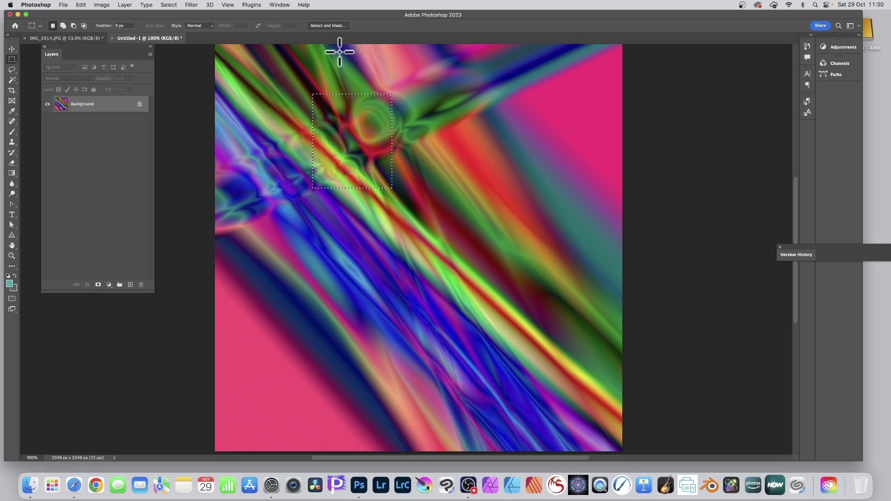
left_click(79, 4)
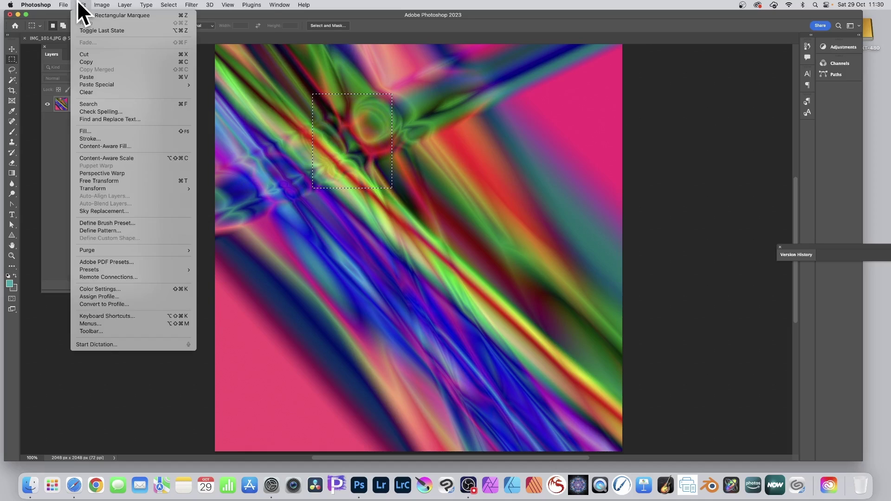
left_click(111, 230)
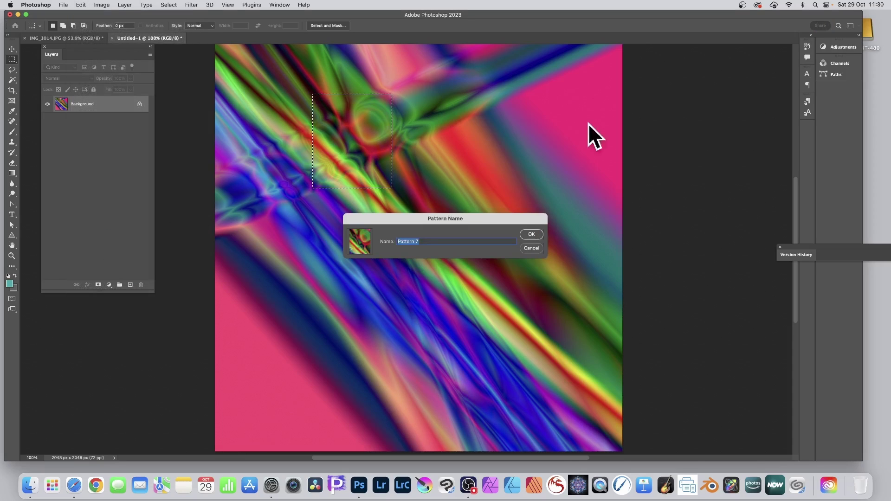
left_click(530, 235)
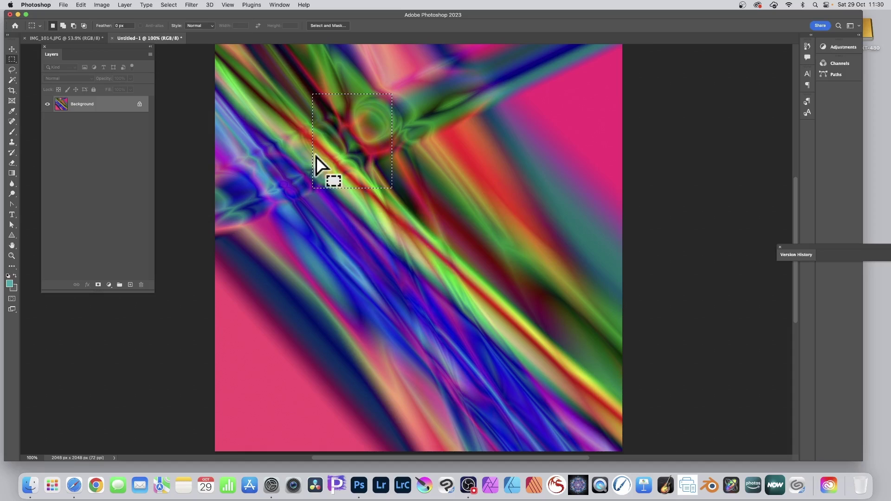
Step: Deselect the area and add a pattern fill layer that uses the newly defined green and red swirl pattern
left_click(169, 5)
left_click(176, 23)
left_click(125, 5)
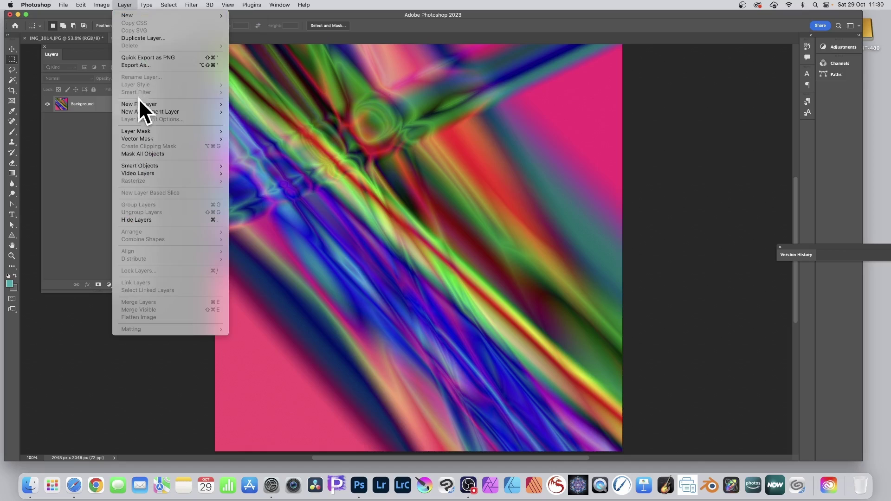
mouse_move(138, 102)
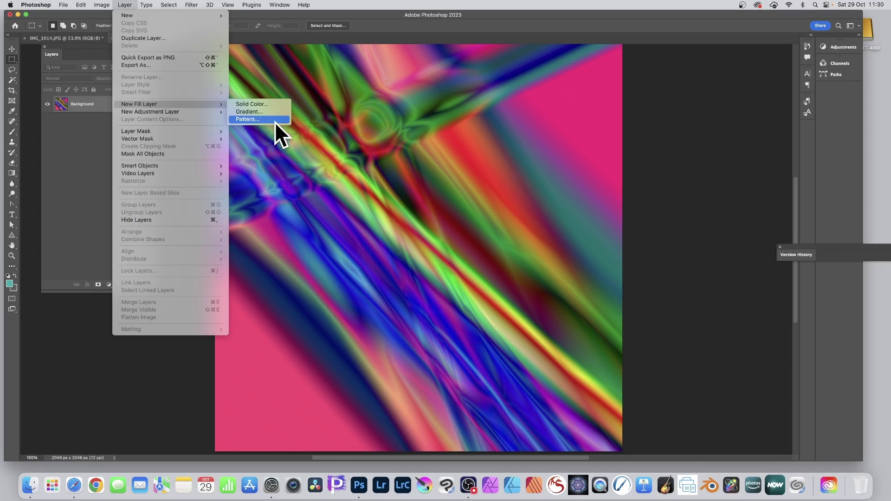
left_click(263, 119)
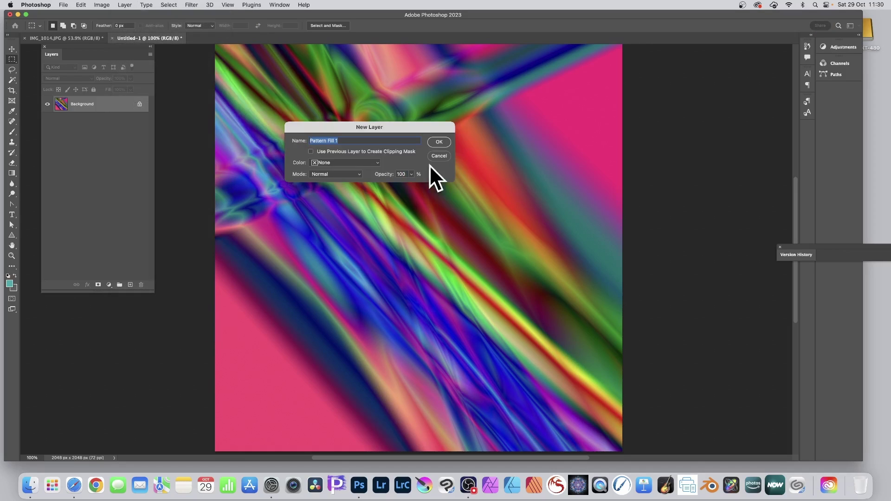
left_click(442, 141)
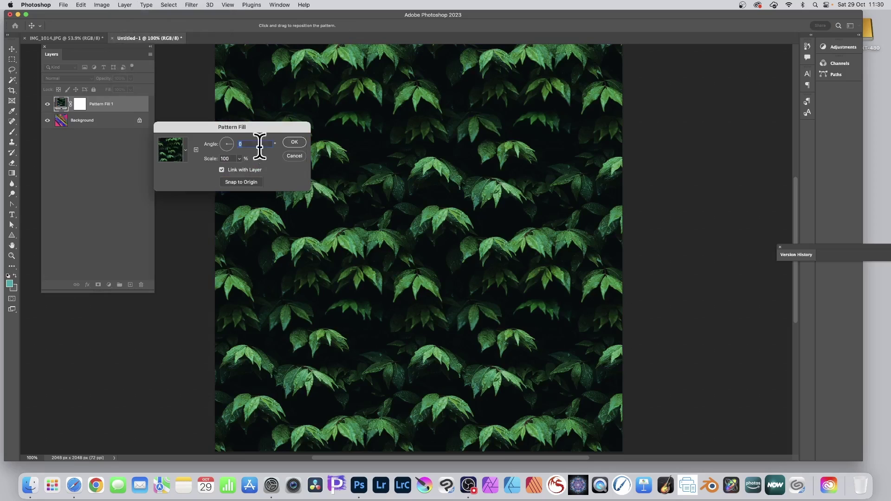
left_click(187, 148)
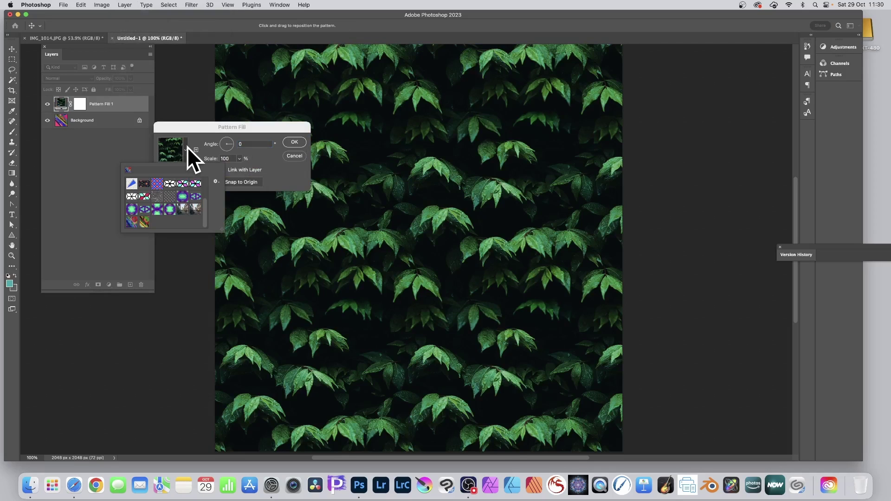
left_click(145, 221)
left_click(212, 129)
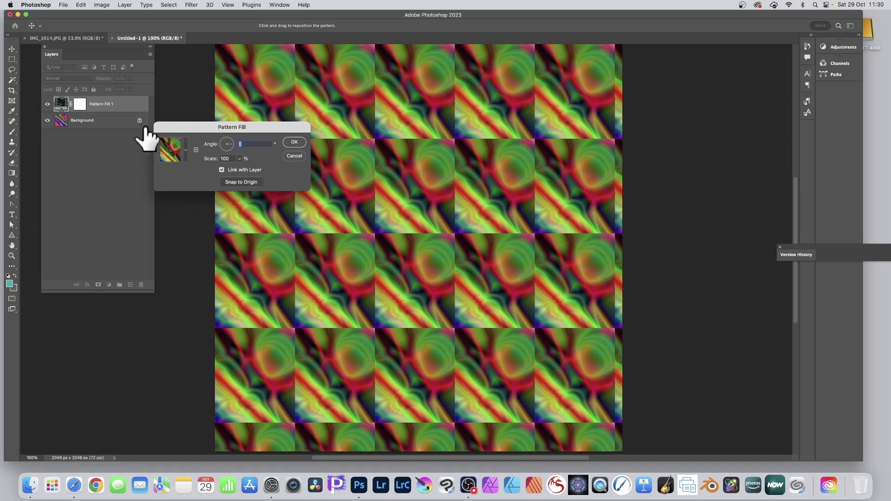
Step: Set the pattern fill's scale to 30% and its angle to about -26 degrees, and flatten the image
left_click(231, 158)
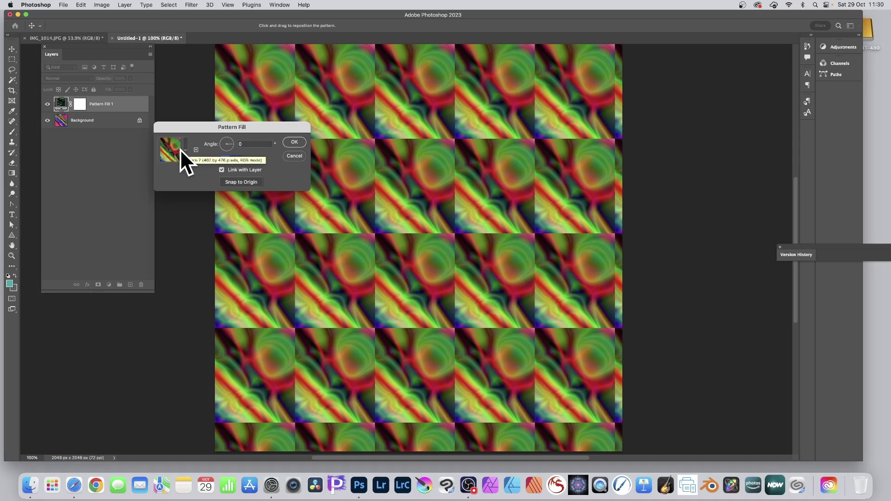
type("10")
key("Tab")
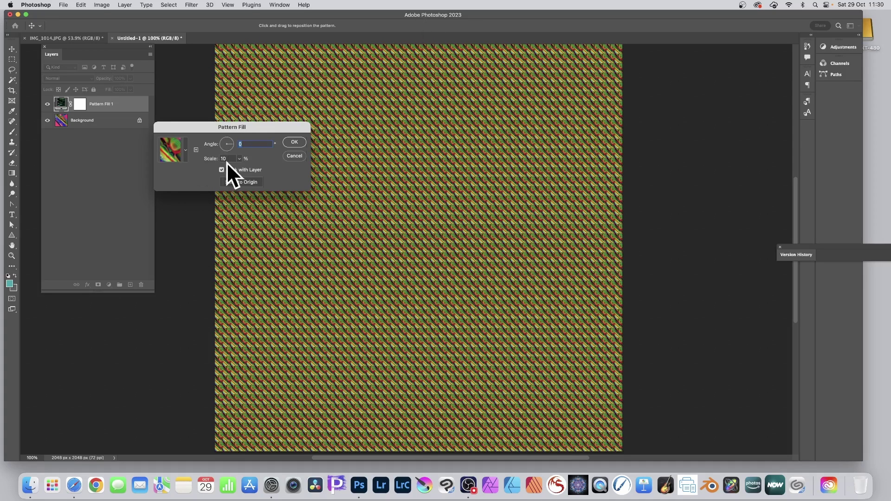
type("30")
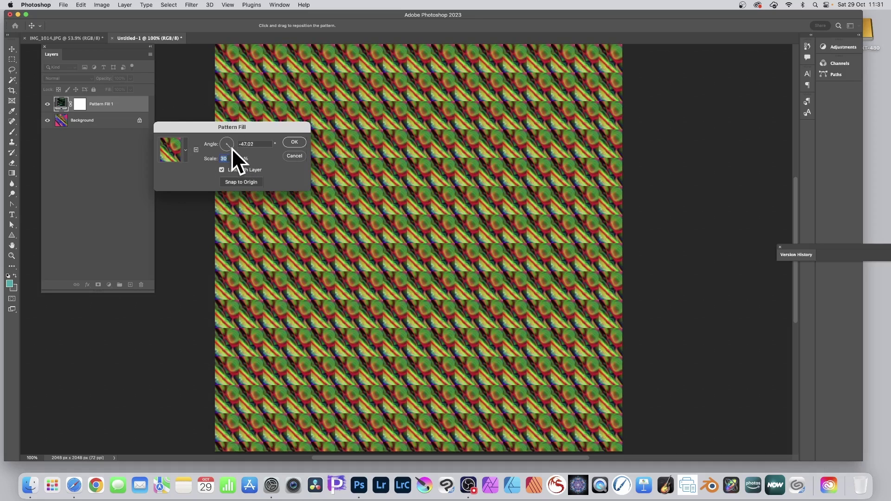
key("shift+Tab")
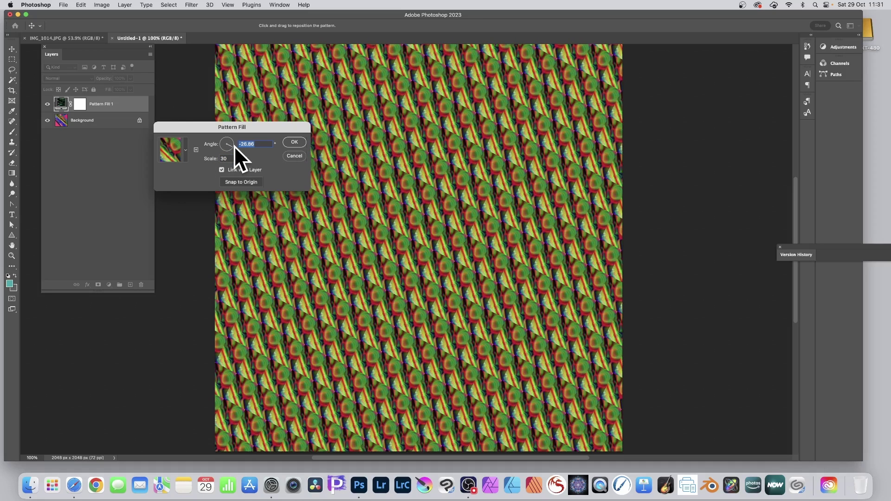
left_click(300, 141)
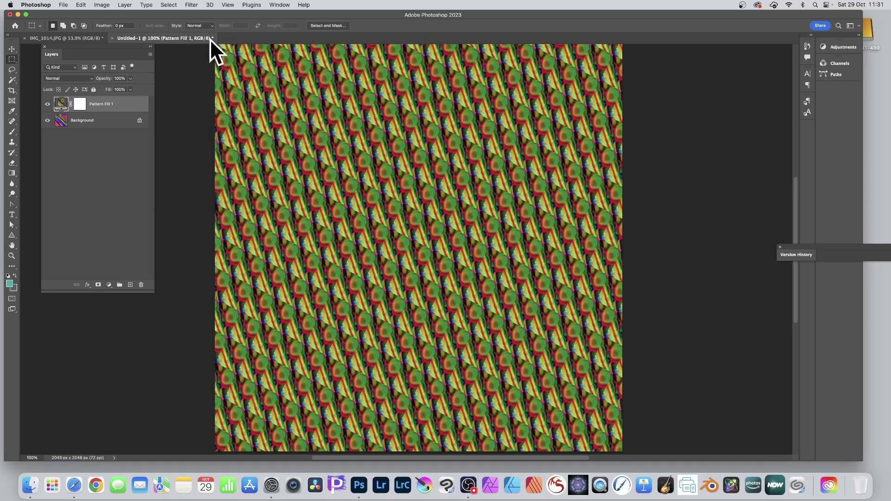
left_click(130, 5)
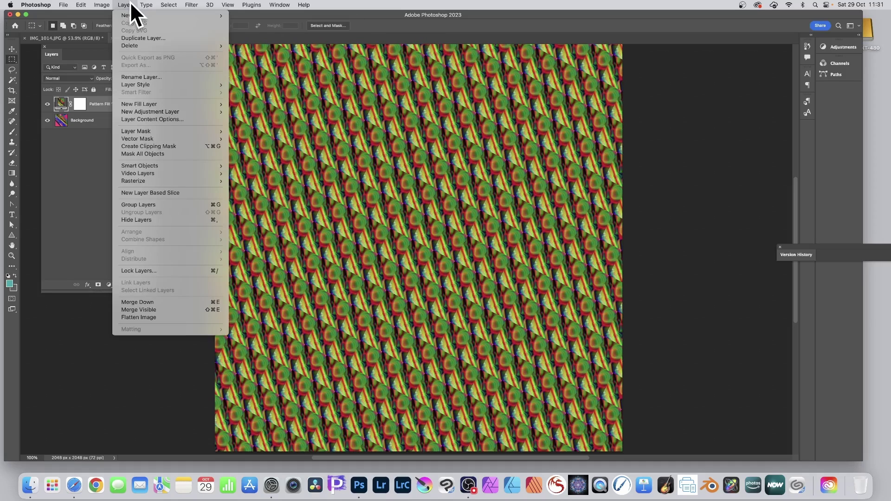
left_click(142, 317)
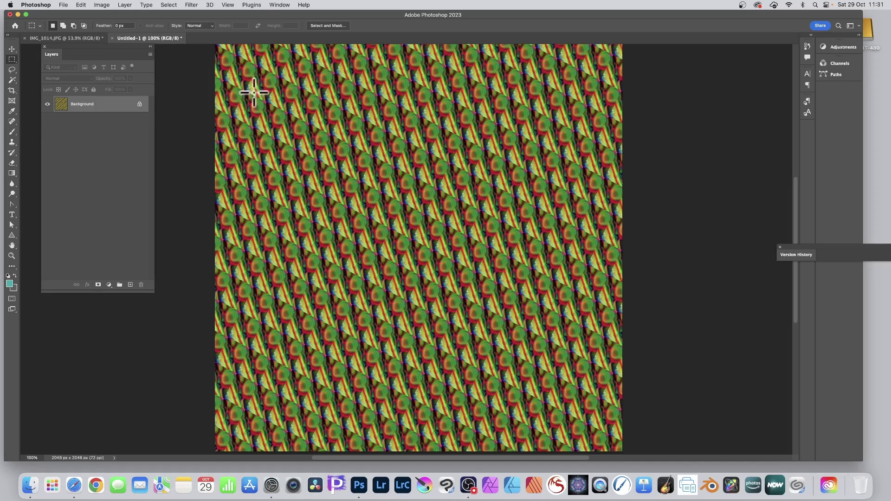
Step: Apply the Oil Paint filter to the flattened pattern with Lighting off, Stylization 7.6 and Cleanliness 8.2
left_click(191, 5)
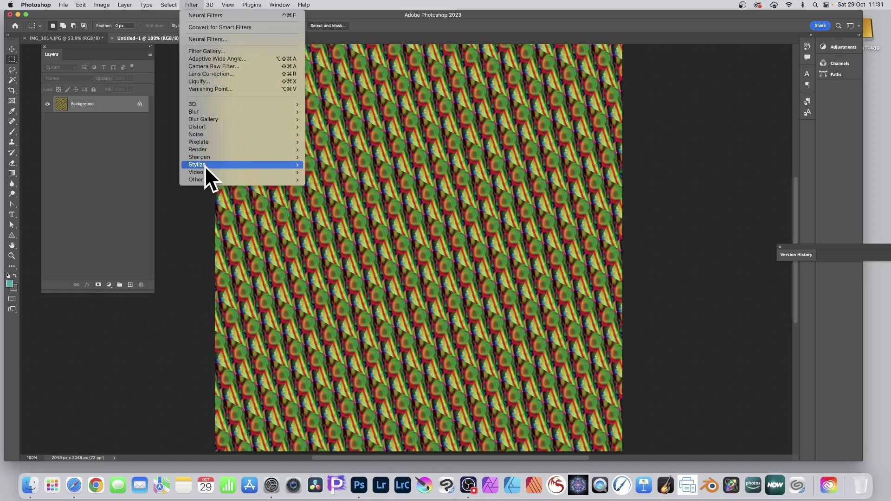
mouse_move(204, 166)
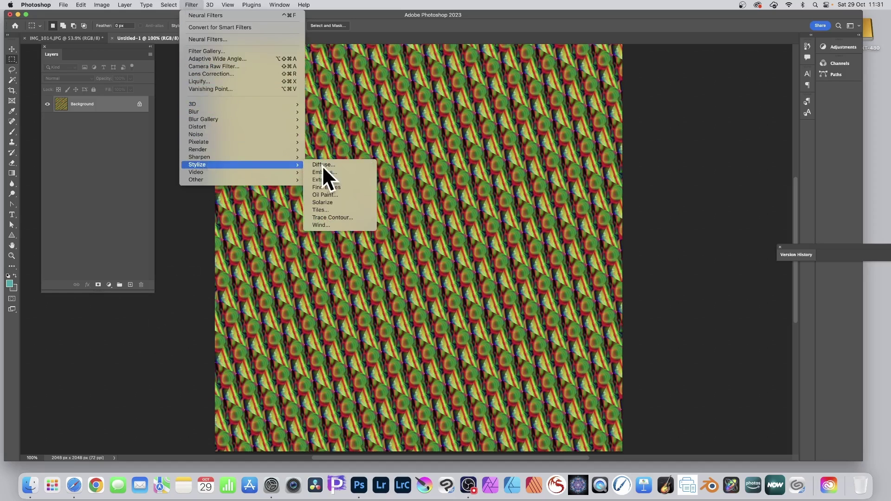
left_click(355, 196)
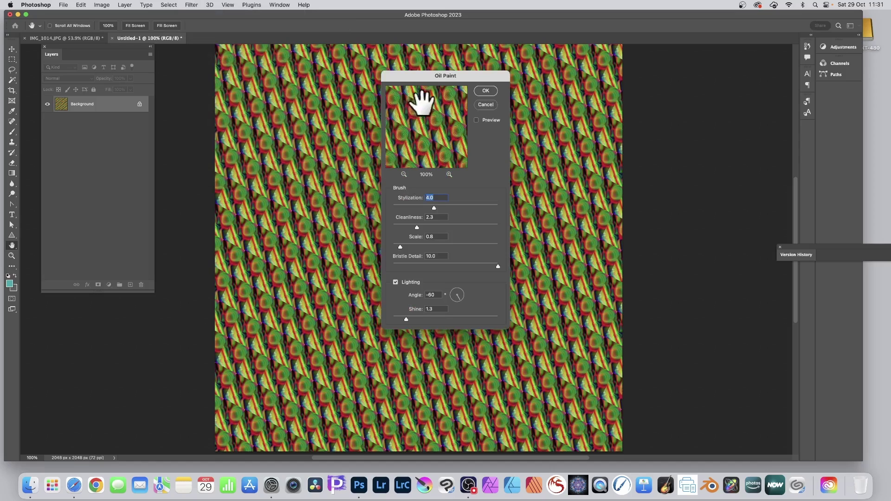
left_click(396, 282)
scroll(473, 203, "up", 10)
key("Tab")
scroll(479, 224, "up", 10)
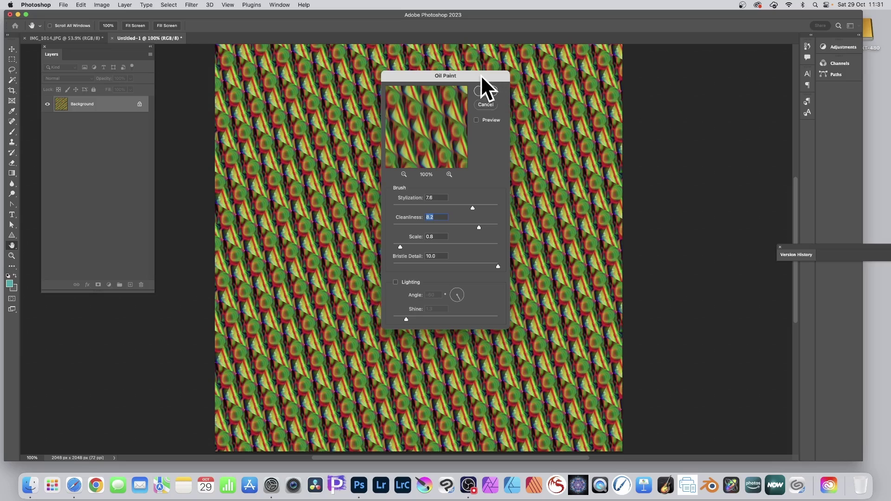
left_click(485, 91)
key("m")
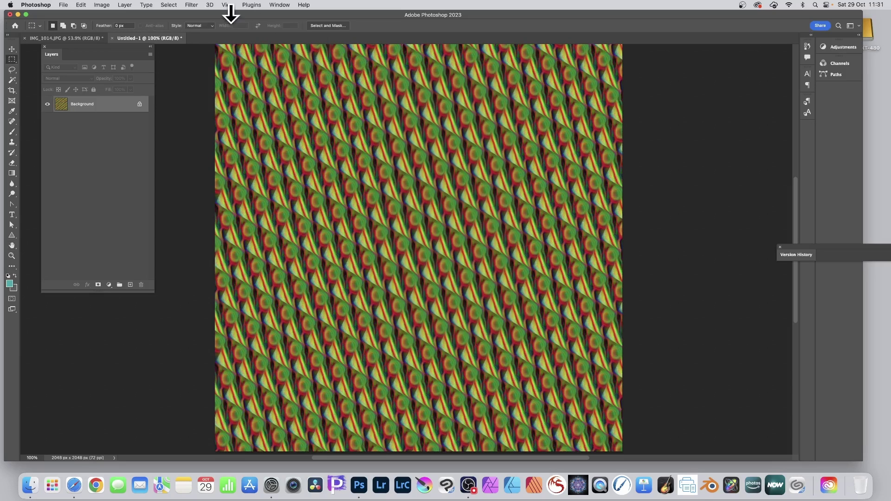
Step: Switch to the street photo IMG_1014.JPG and enable the Landscape Mixer neural filter on it
left_click(86, 39)
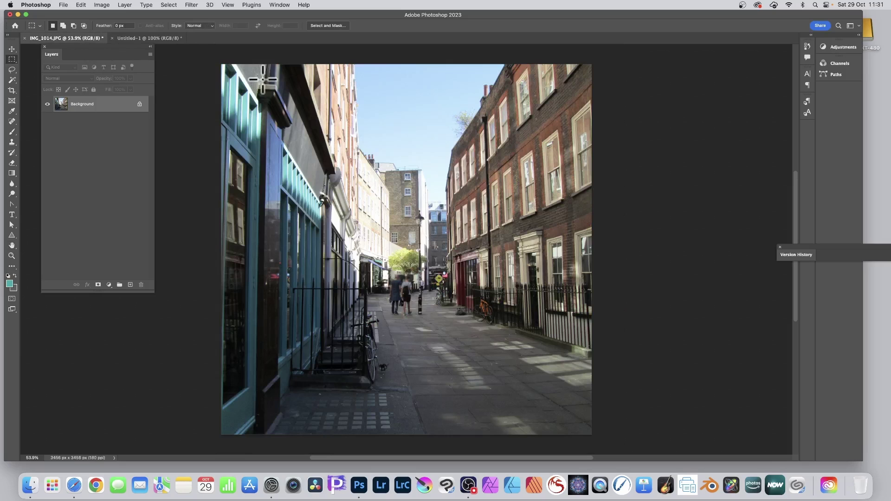
left_click(191, 0)
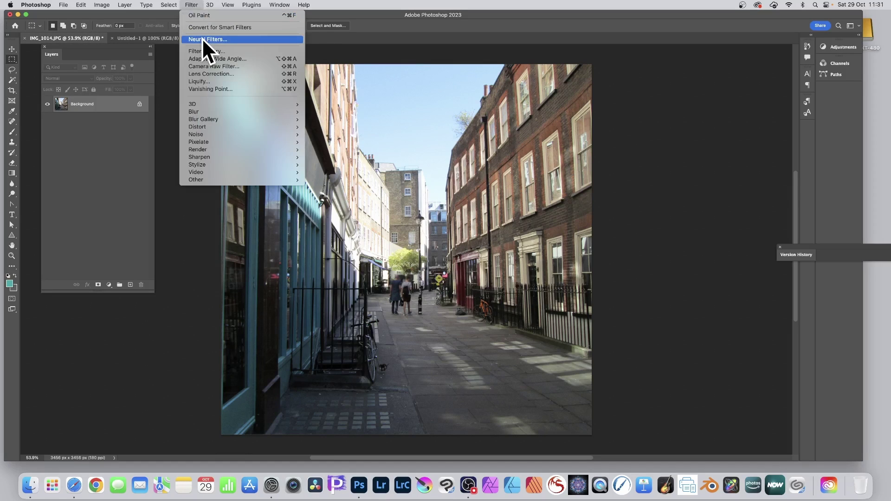
left_click(202, 38)
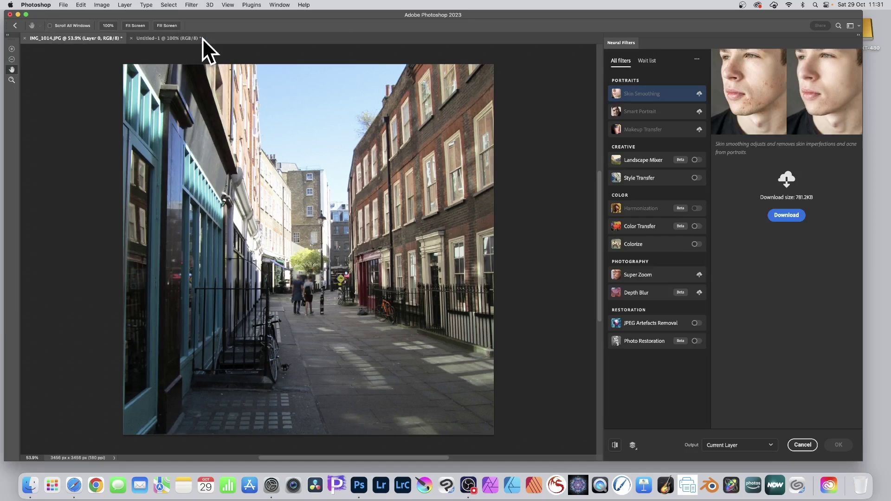
left_click(650, 161)
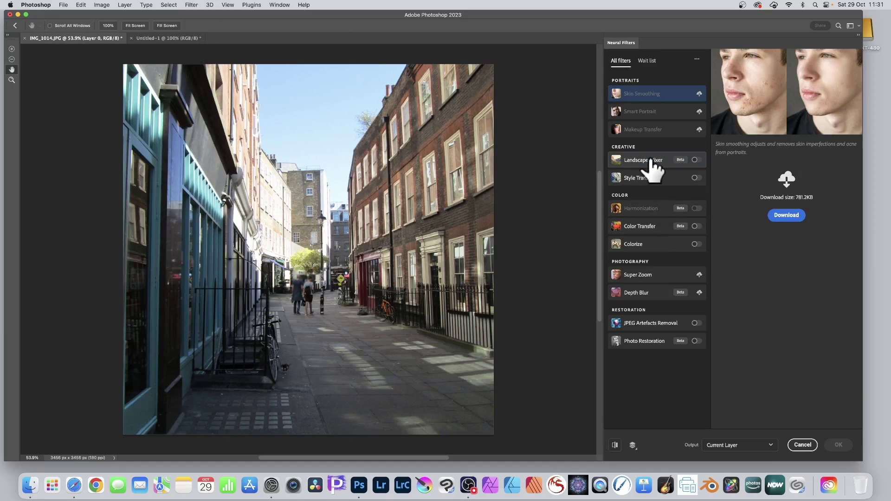
left_click(696, 161)
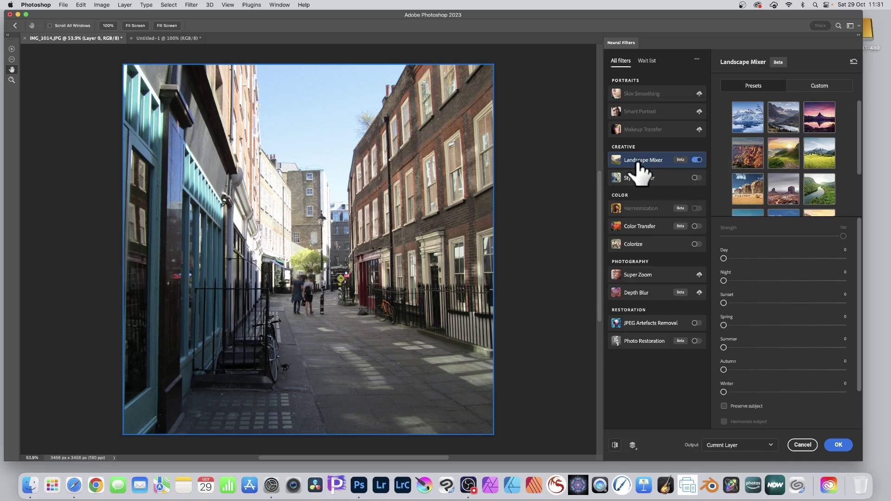
mouse_move(638, 164)
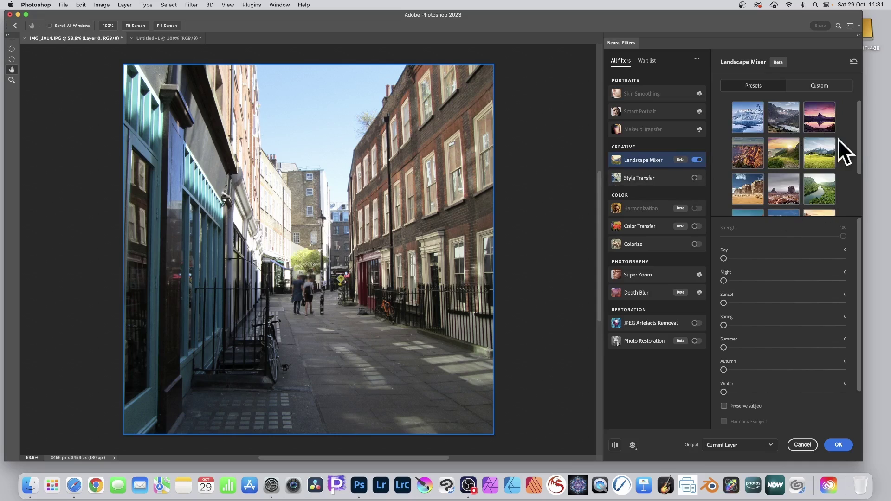
Step: Preview the purple sunset preset, then use the open Untitled-1 document as the custom landscape style
left_click(820, 121)
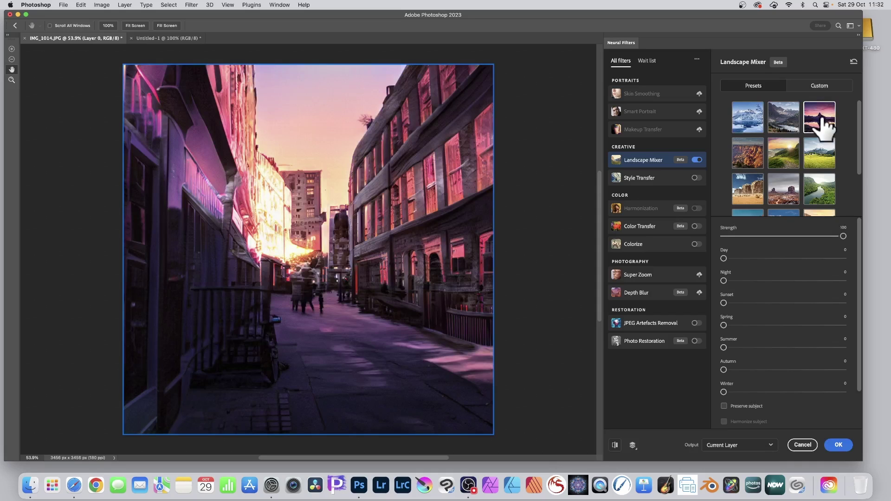
left_click(821, 86)
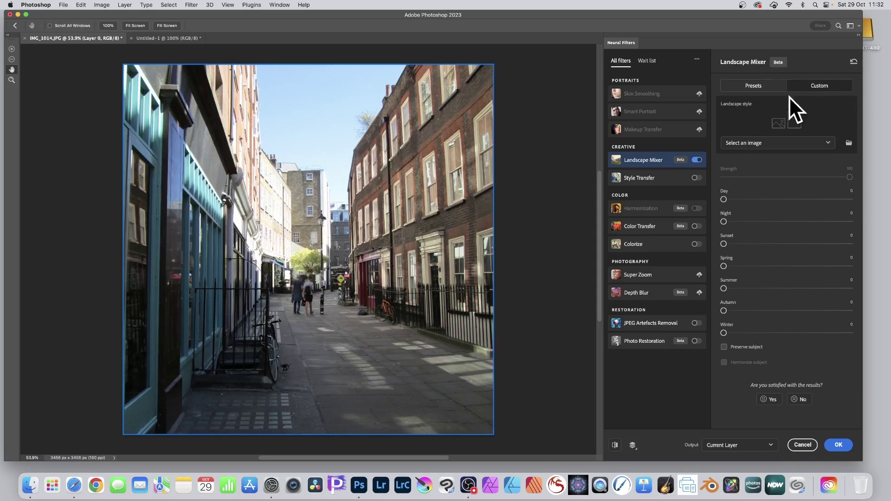
left_click(768, 144)
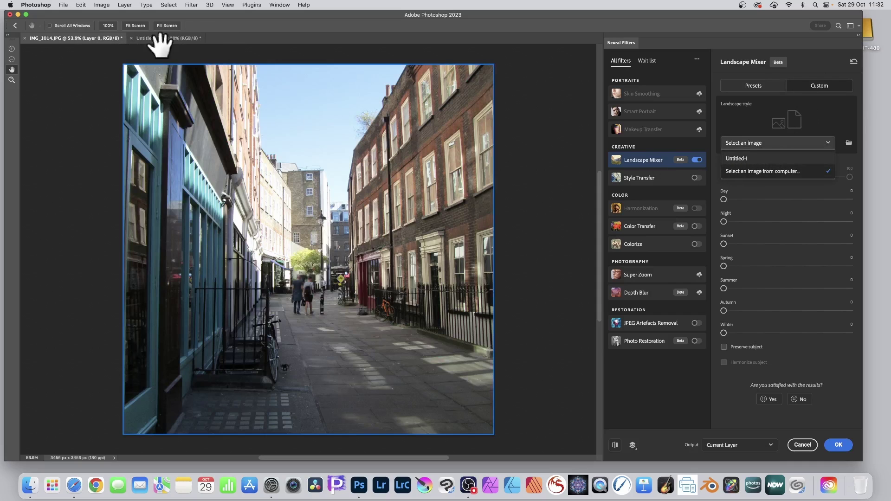
left_click(743, 159)
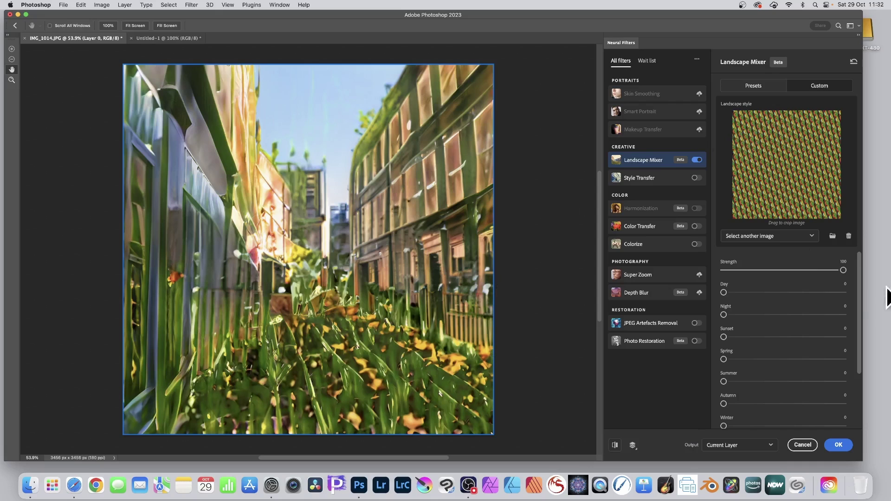
Step: Try Strength 19, Day 34 and Spring 45 one at a time, restoring each slider to its initial value
left_click(745, 270)
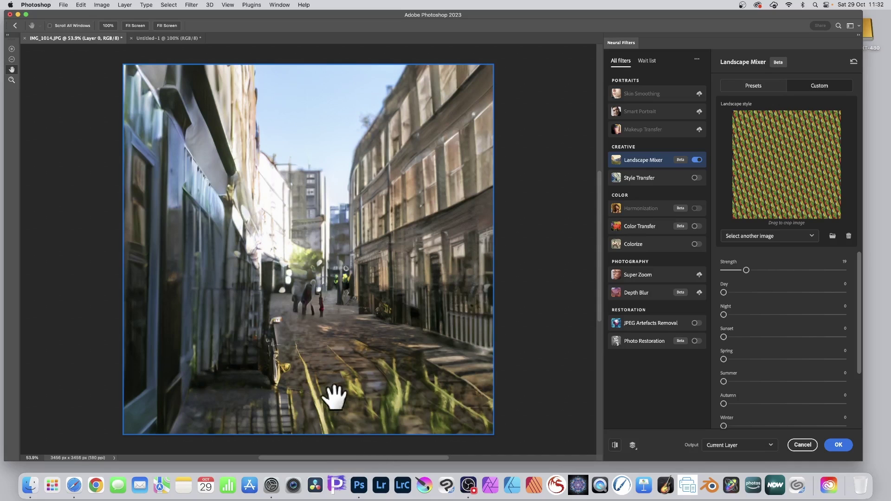
left_click_drag(801, 269, 852, 266)
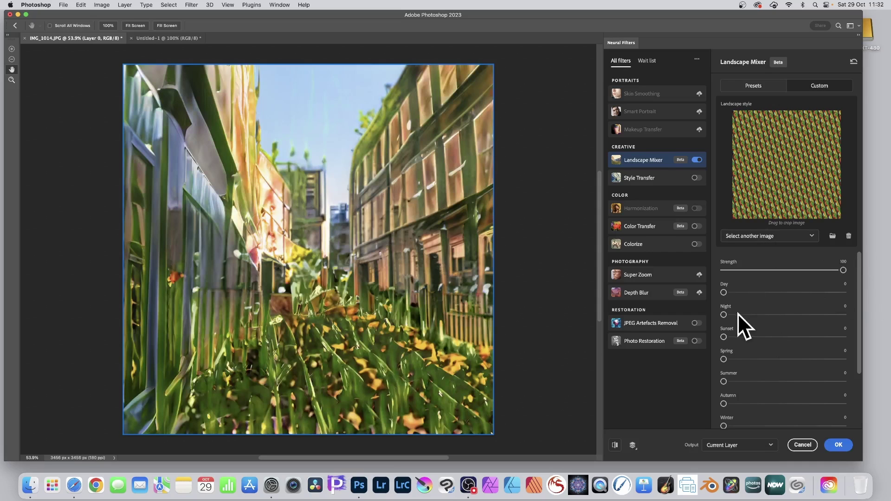
left_click(765, 292)
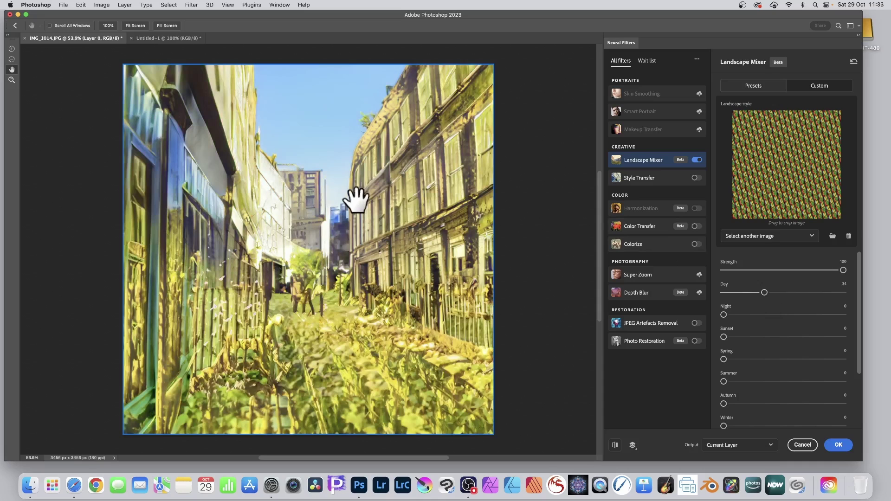
double_click(756, 292)
left_click_drag(767, 358, 778, 358)
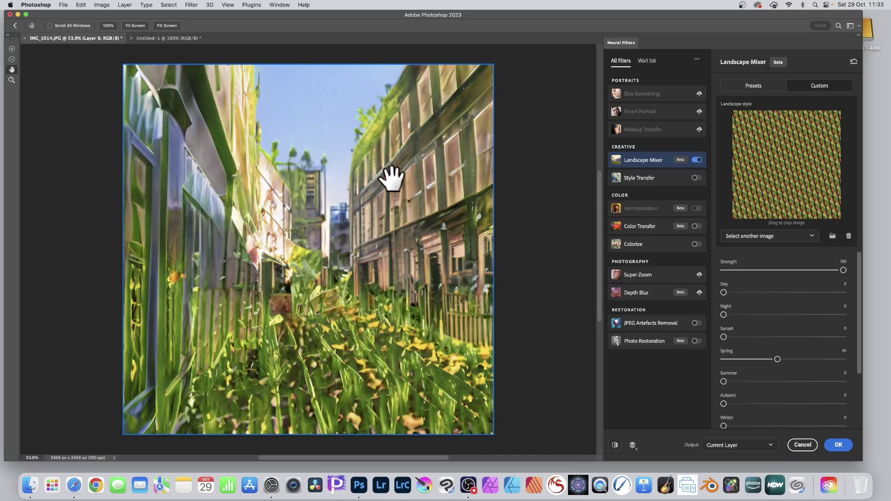
left_click_drag(778, 359, 717, 359)
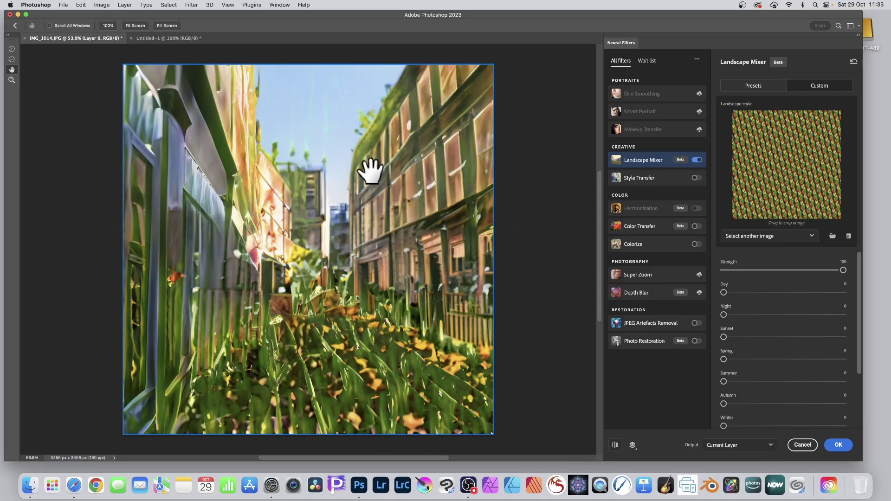
Step: Apply the Landscape Mixer filter with the custom style to the photo, deselect, and run the same neural filter once more
left_click(839, 446)
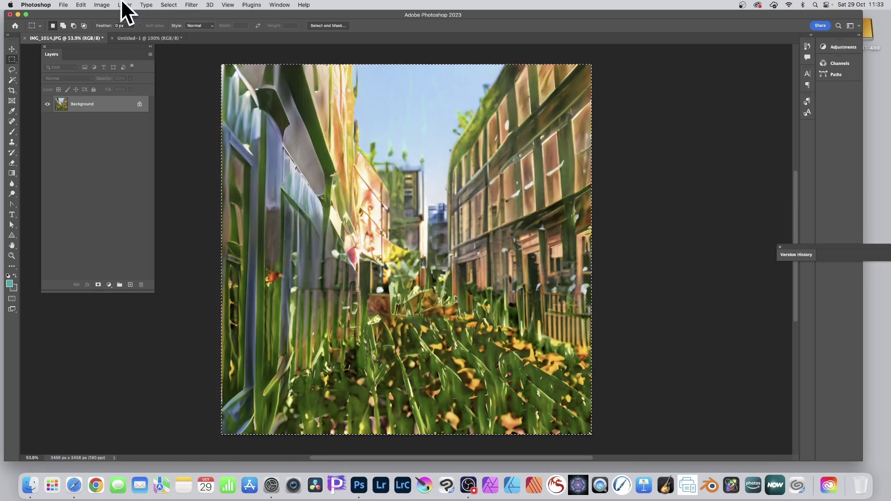
left_click(175, 5)
left_click(175, 23)
left_click(191, 5)
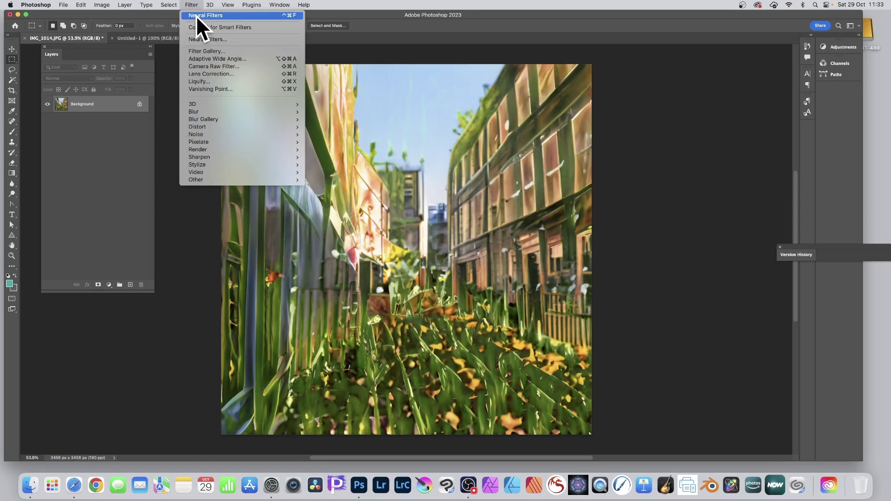
left_click(196, 15)
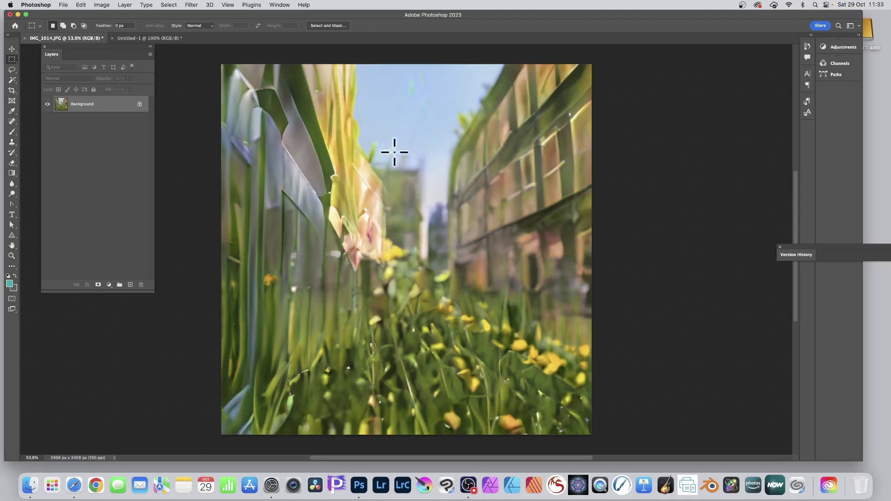
Step: Define a pattern from a tall rectangular selection of the yellow flowers and grass, keeping the suggested name, and clear the selection
right_click(13, 60)
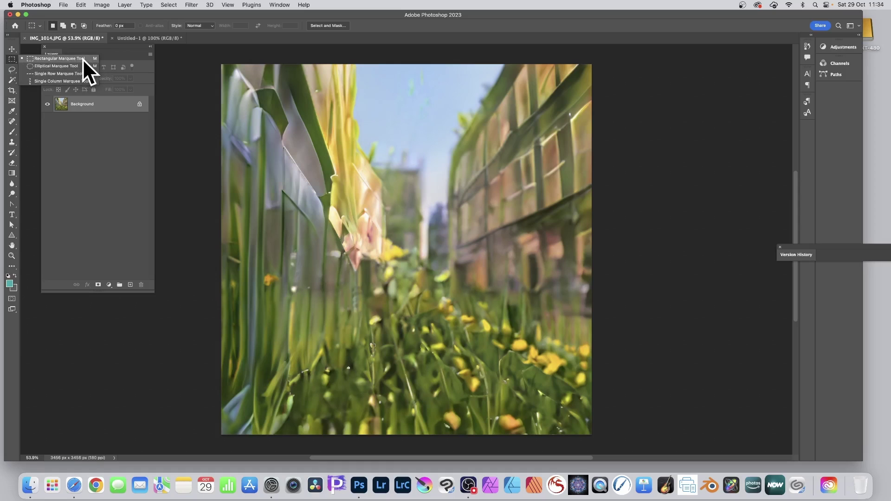
left_click(82, 58)
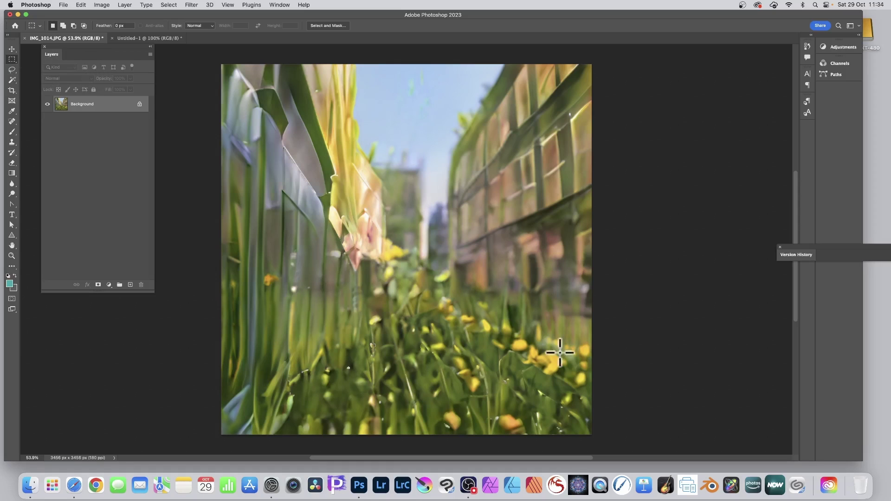
left_click_drag(433, 292, 483, 407)
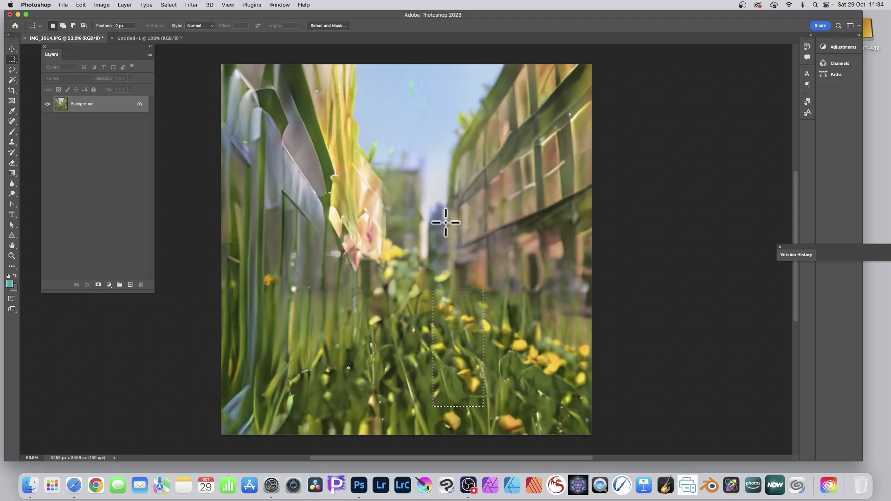
left_click(81, 5)
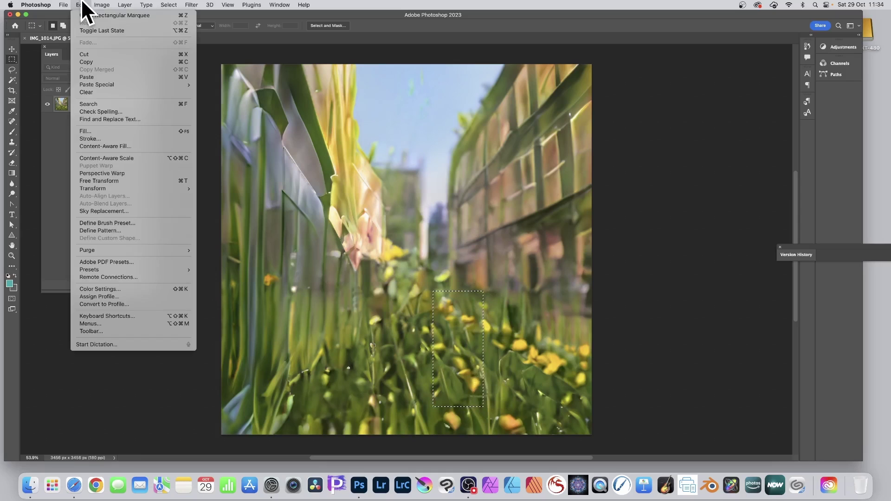
left_click(112, 230)
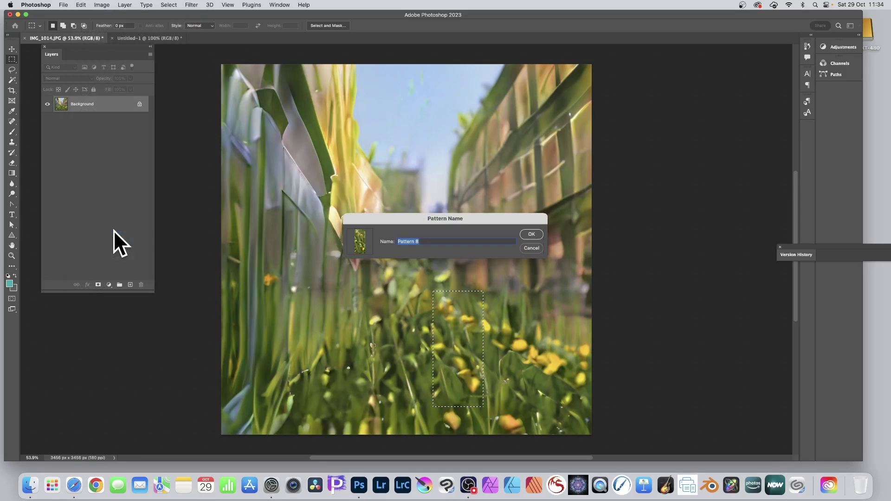
left_click(532, 234)
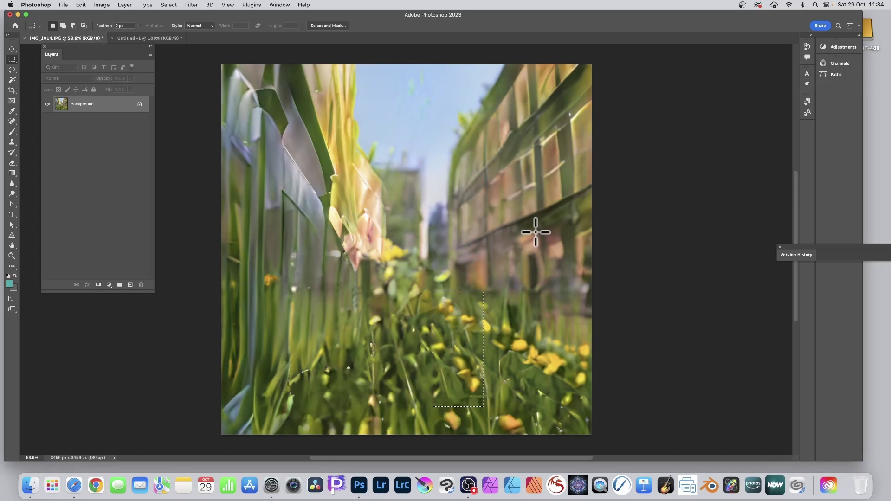
left_click(166, 5)
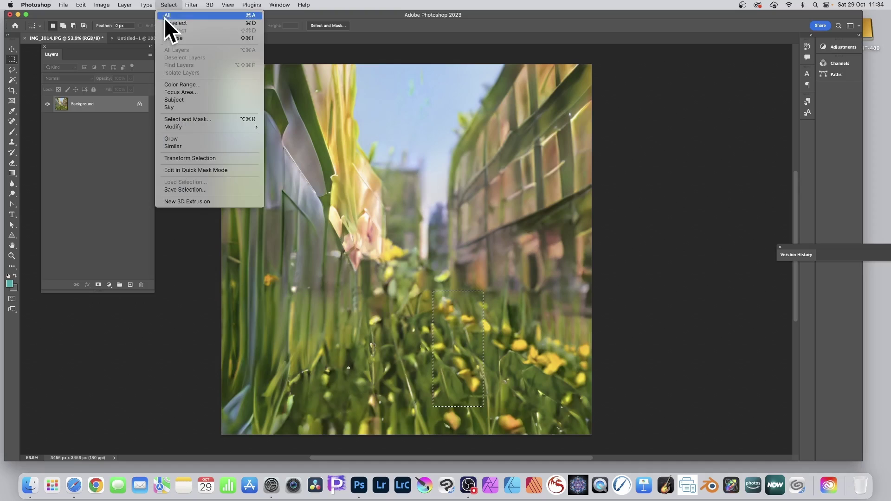
left_click(165, 21)
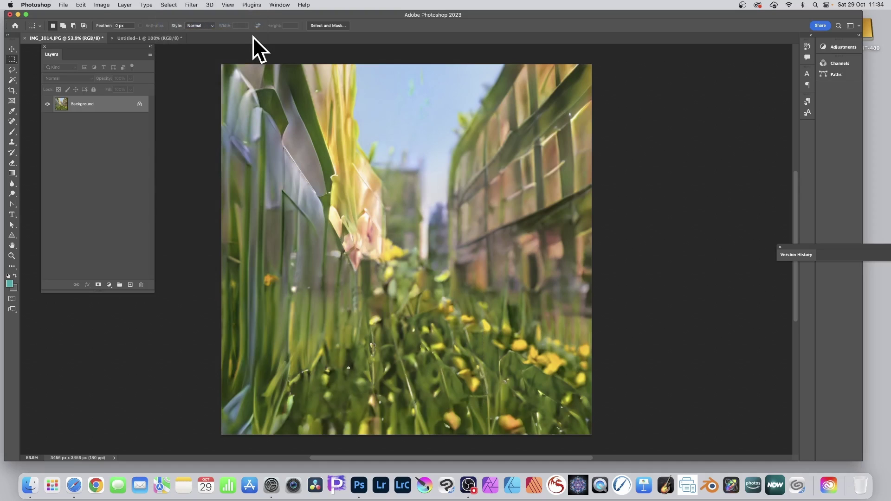
Step: Undo the edits on the street photo back to its state before the first neural filter pass
left_click(82, 4)
left_click(83, 16)
left_click(82, 4)
left_click(84, 16)
left_click(81, 5)
left_click(79, 15)
left_click(81, 5)
left_click(81, 12)
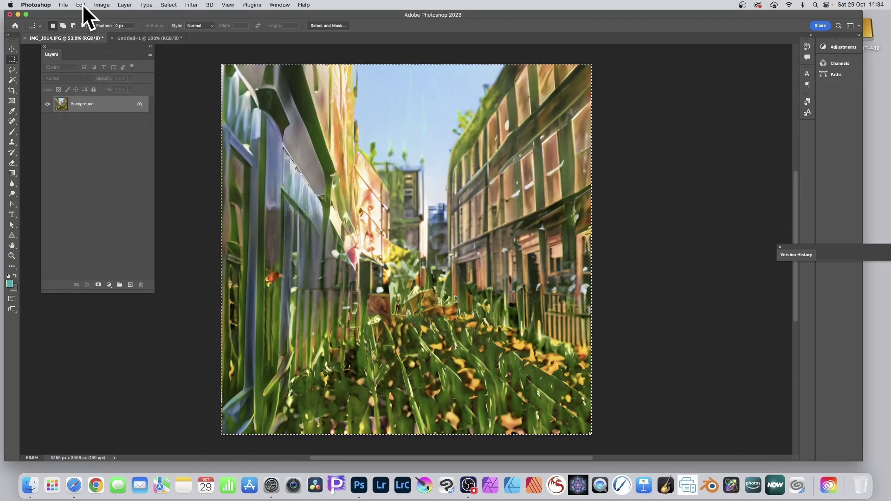
left_click(82, 5)
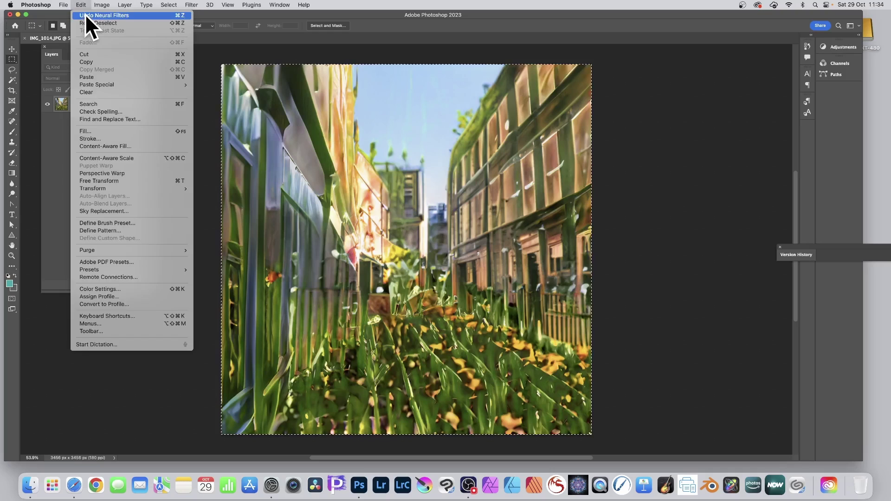
left_click(86, 17)
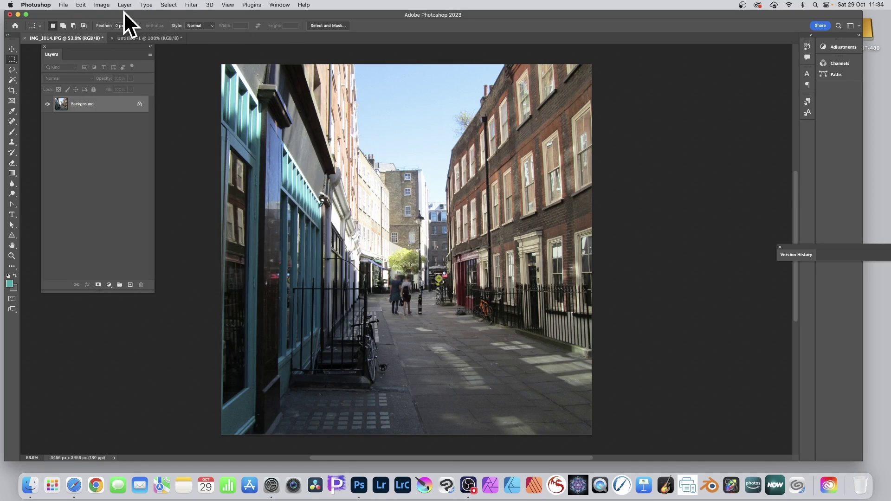
Step: Switch to the Untitled-1 document and set up a pattern fill with the Symmetry Fill script
left_click(148, 39)
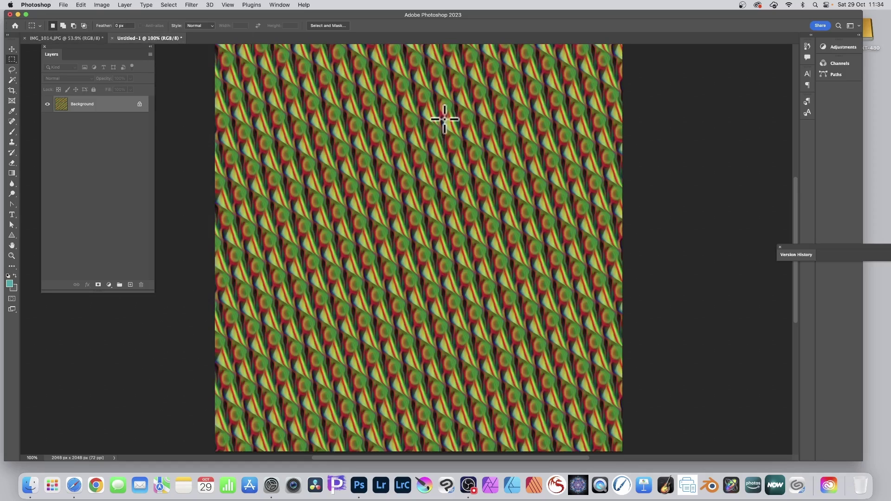
left_click(83, 5)
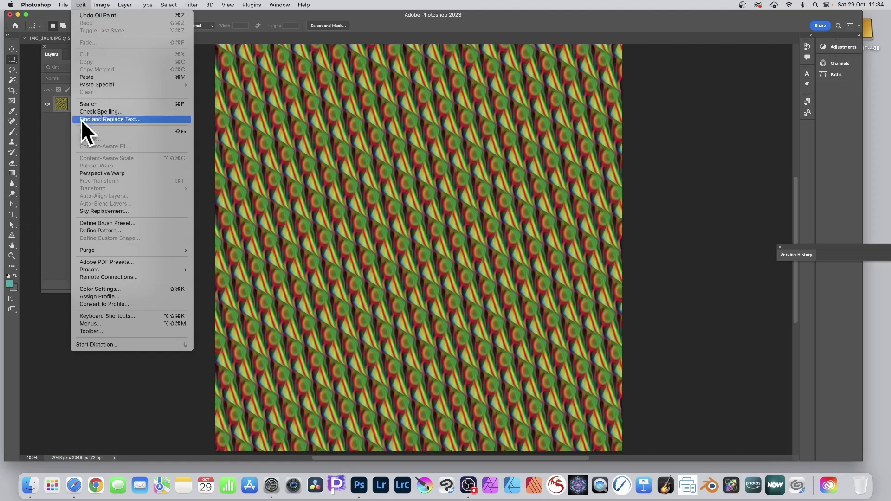
left_click(86, 131)
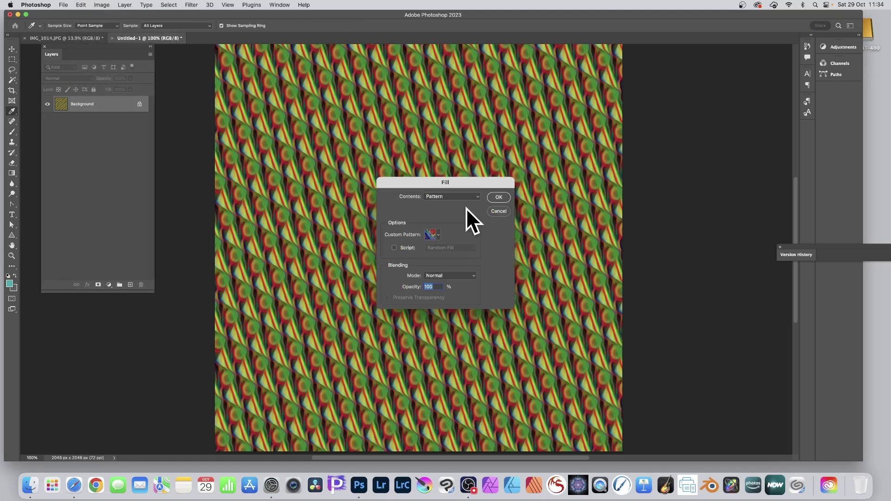
left_click(445, 196)
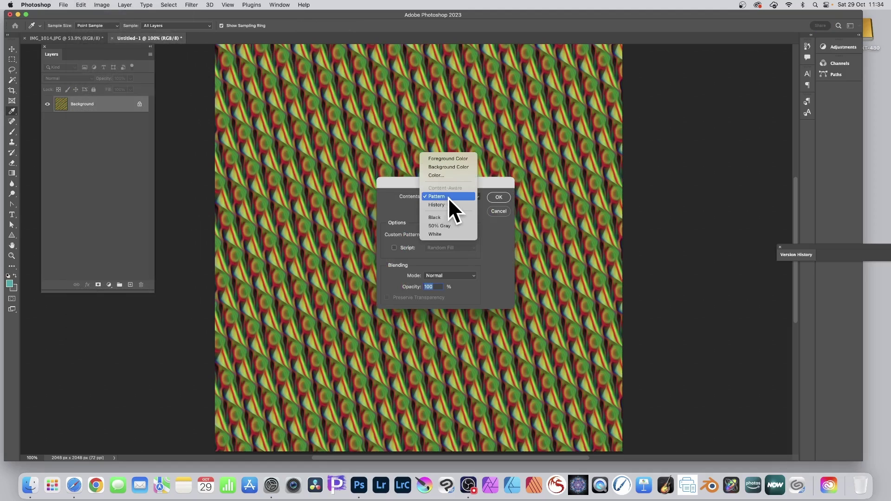
left_click(444, 197)
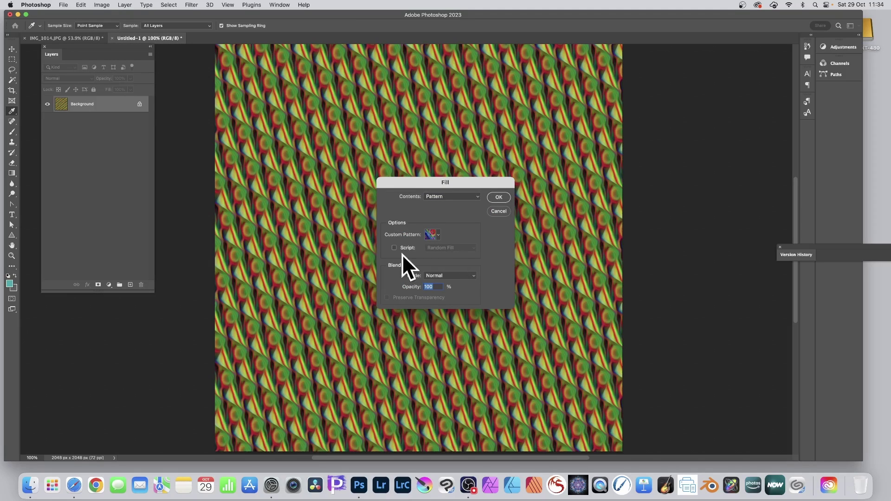
left_click(458, 247)
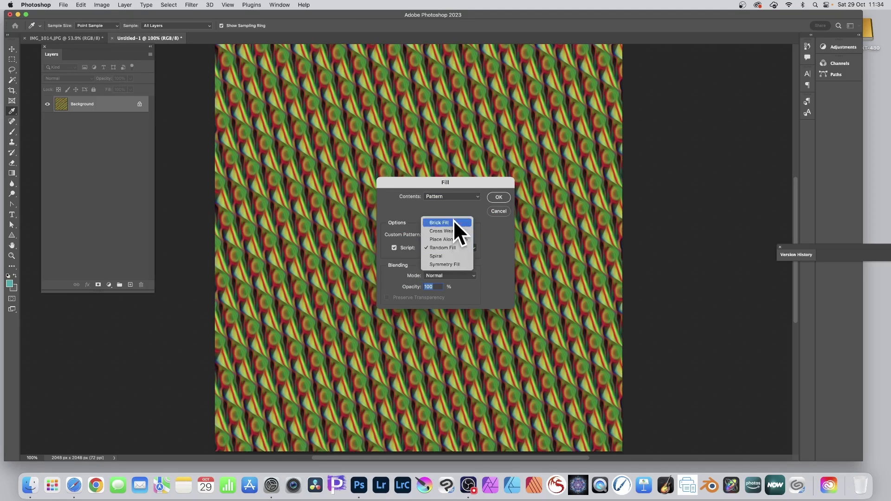
left_click(448, 265)
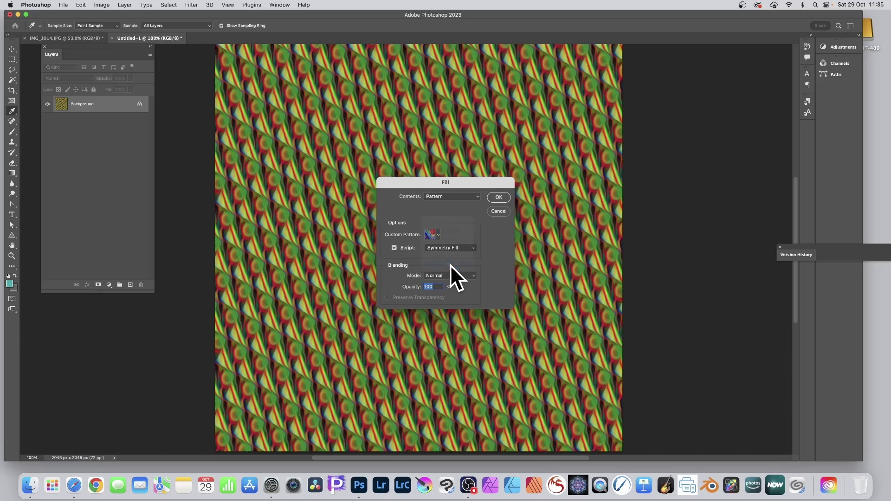
Step: Choose the newly defined grass and yellow flower pattern as the fill's custom pattern
left_click(440, 234)
left_click(417, 300)
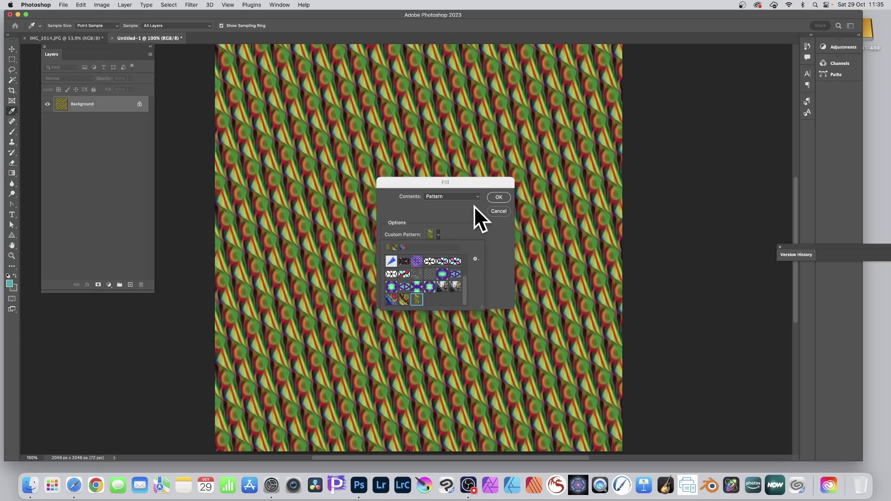
left_click(447, 225)
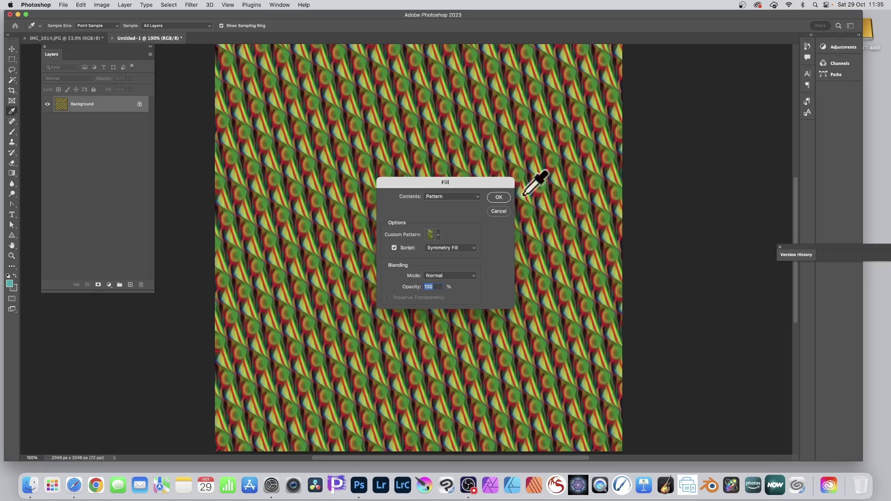
Step: Fill the canvas with dilative rotation symmetry, using pattern scale 1.24 and a pattern translation along width of 53%
left_click(503, 197)
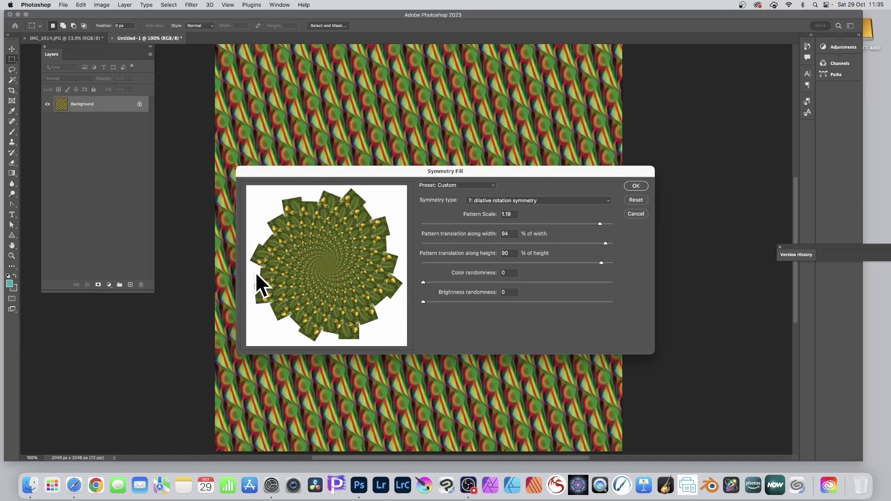
left_click(483, 202)
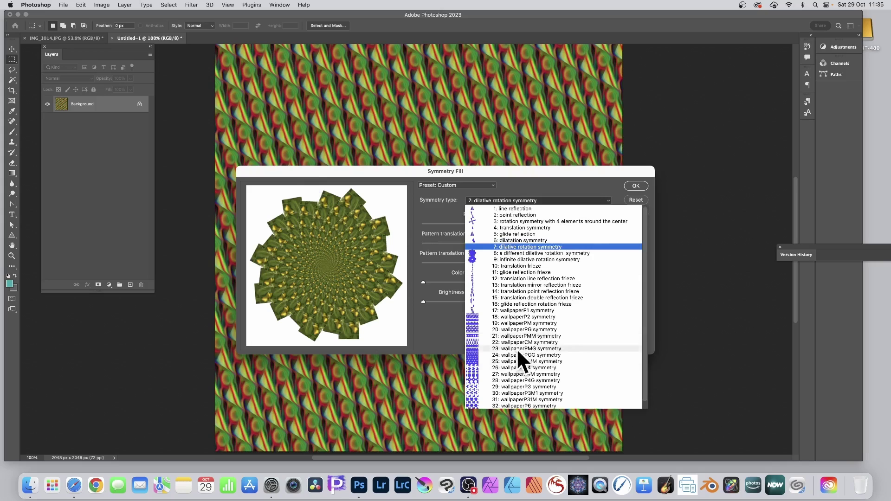
left_click(513, 247)
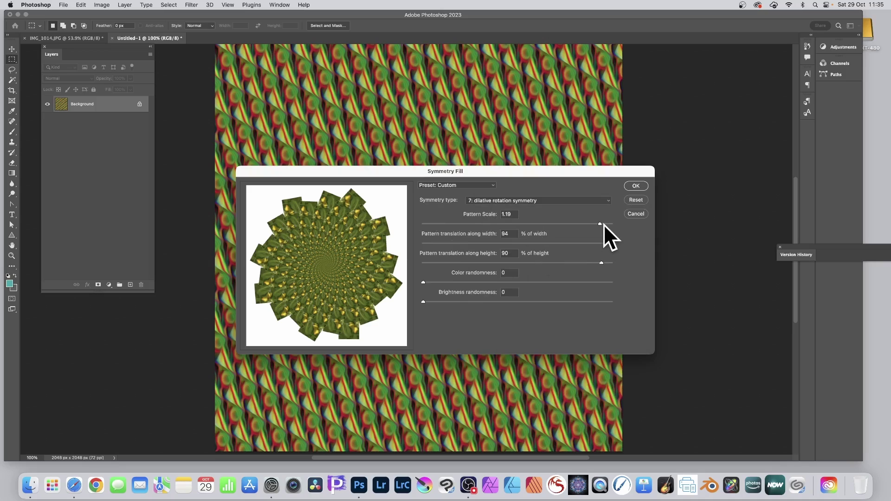
left_click_drag(603, 224, 545, 244)
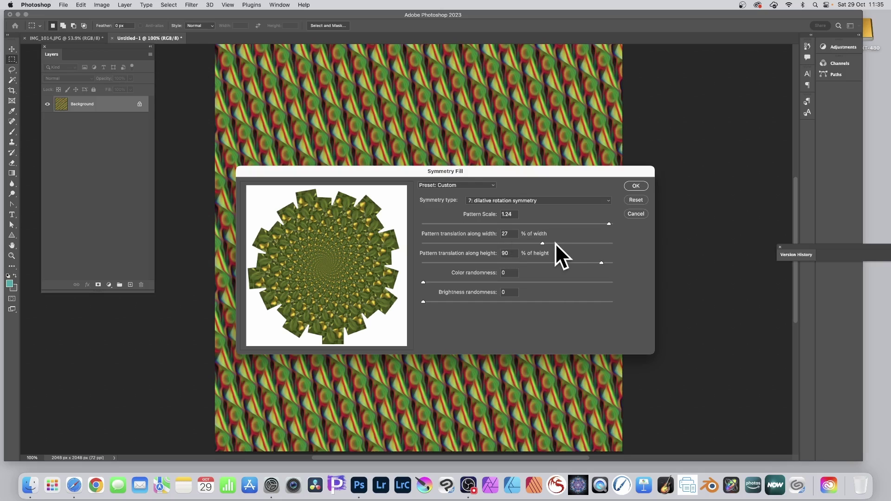
left_click_drag(567, 242, 566, 243)
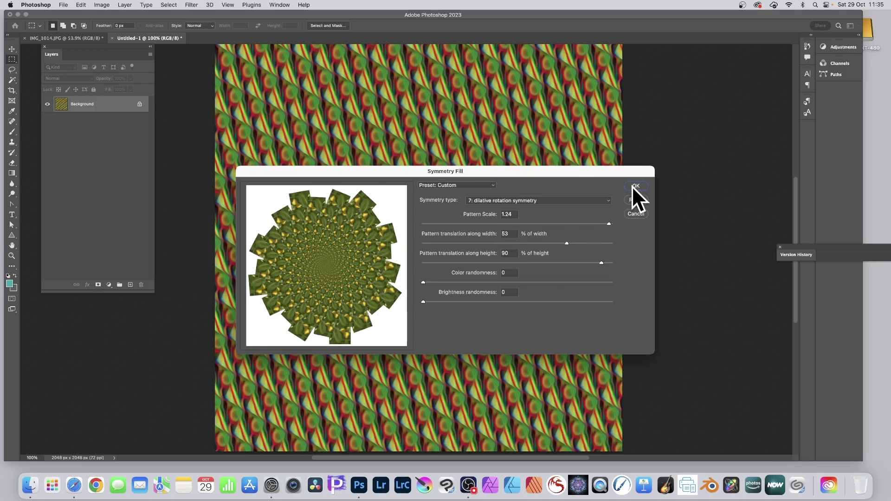
left_click(634, 187)
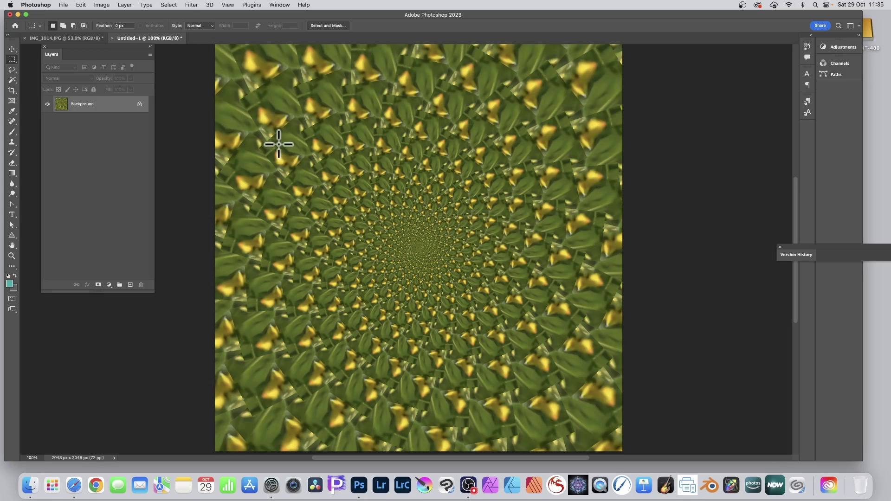
Step: Apply Motion Blur to the spiral flower pattern with angle 0 and distance 10 pixels, and correct its colours with Auto Tone
left_click(191, 5)
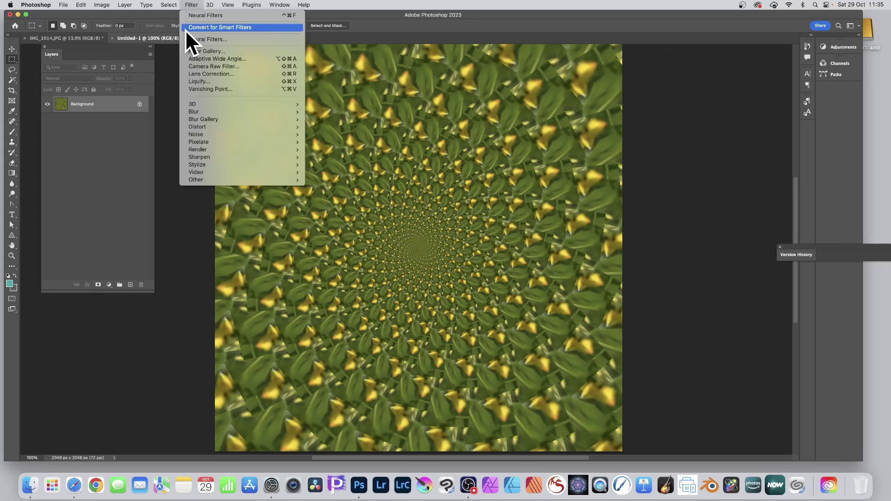
mouse_move(202, 164)
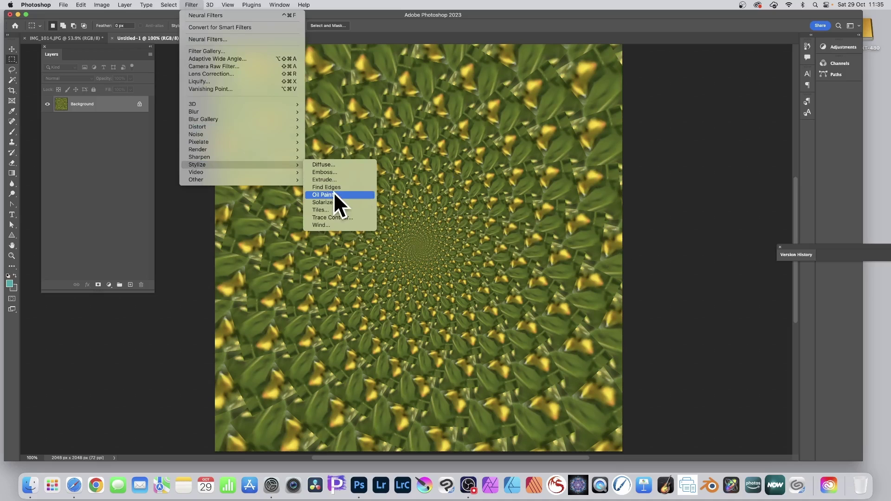
mouse_move(205, 111)
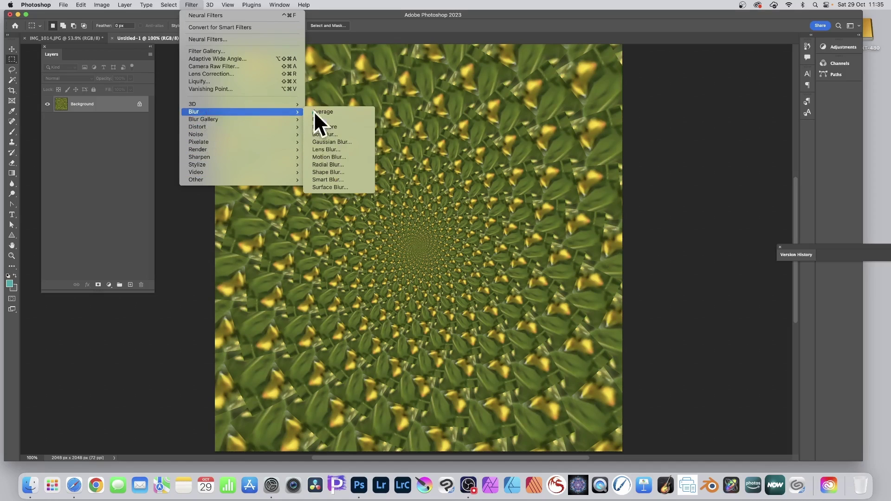
left_click(346, 155)
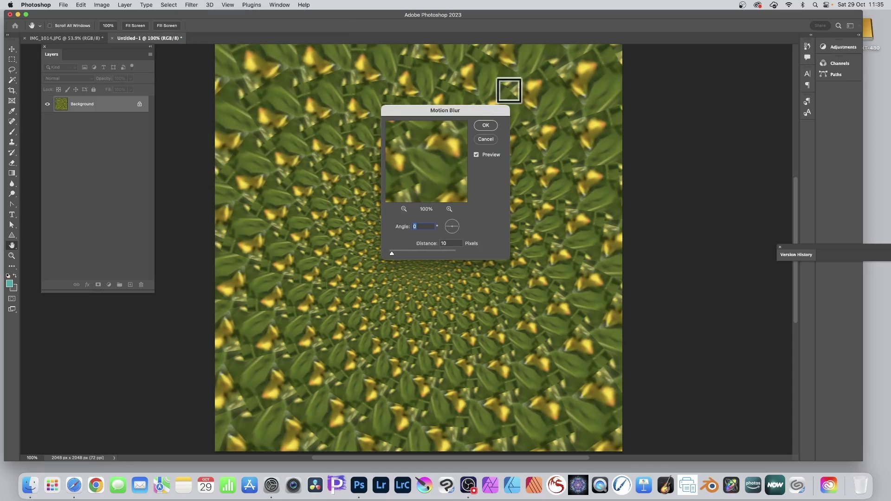
left_click(486, 125)
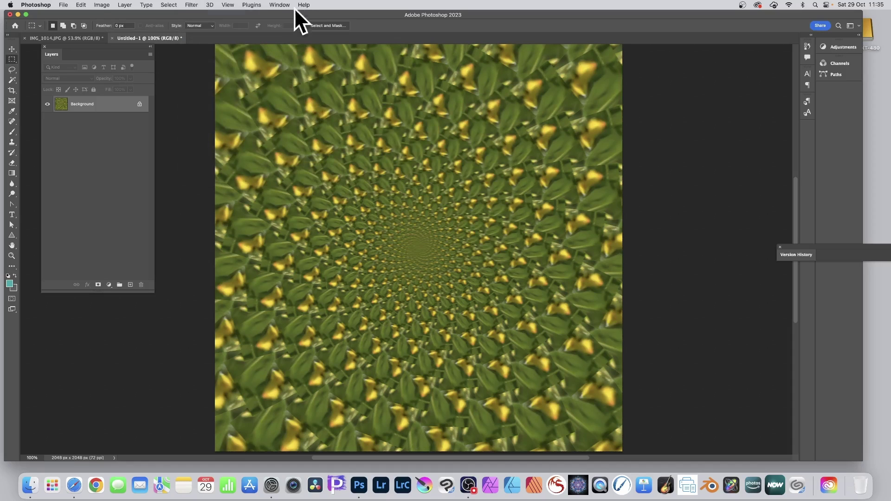
left_click(101, 6)
left_click(103, 39)
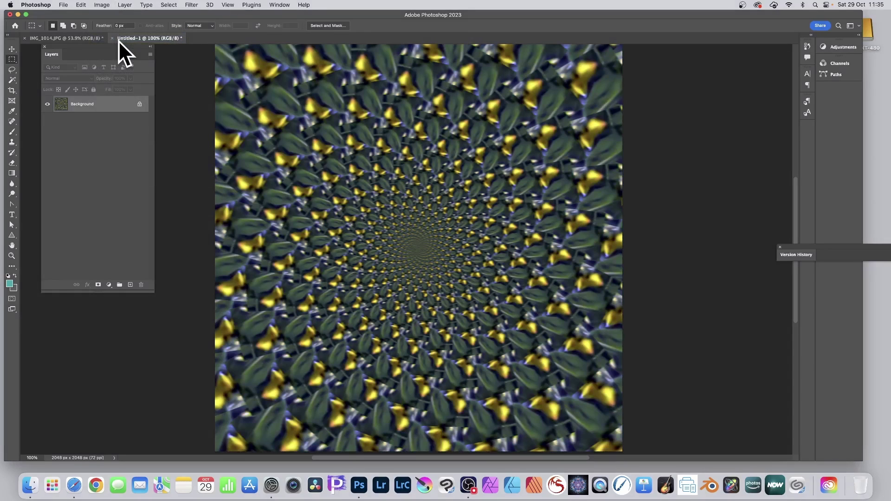
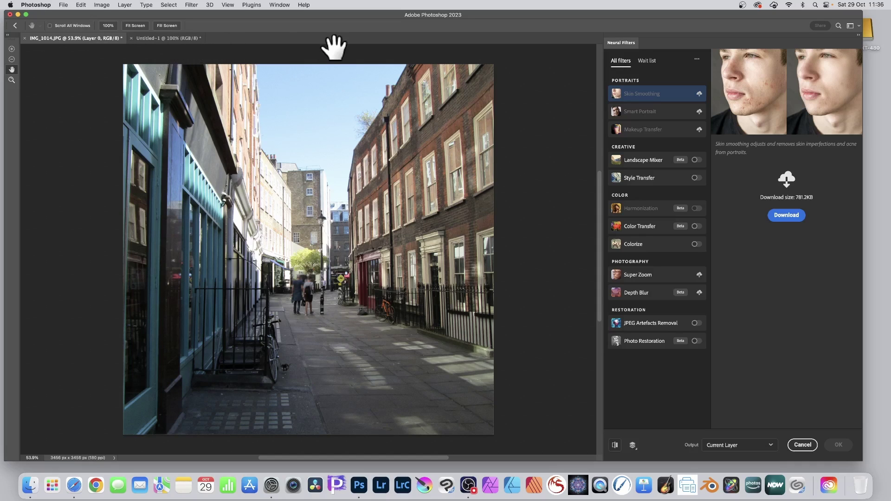
Step: Enable the Landscape Mixer neural filter on the street photo and choose Untitled-1 as its custom landscape style
left_click(643, 160)
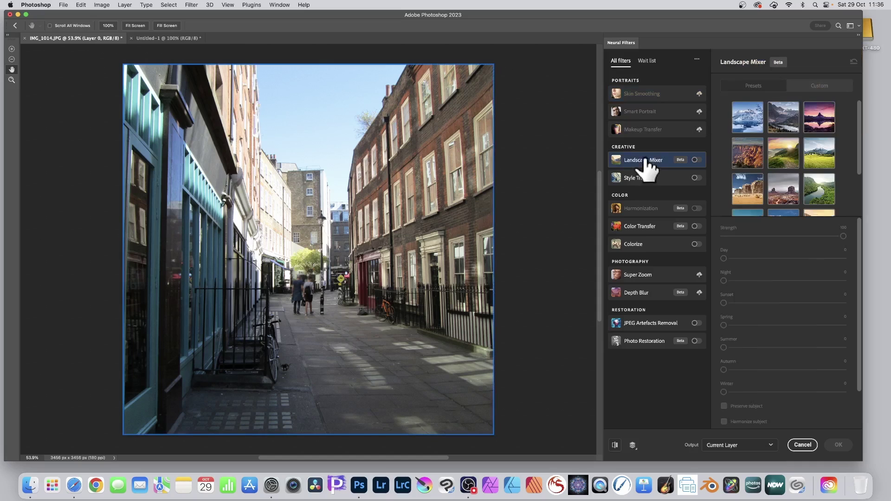
left_click(697, 161)
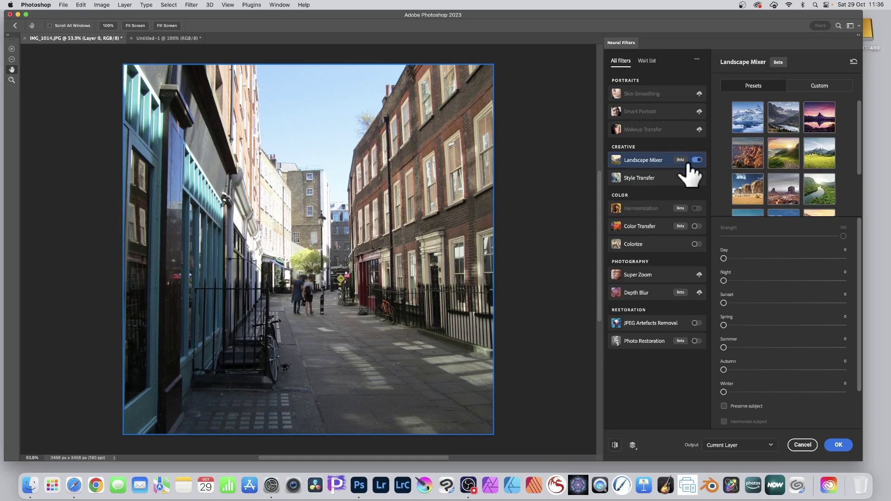
left_click(825, 86)
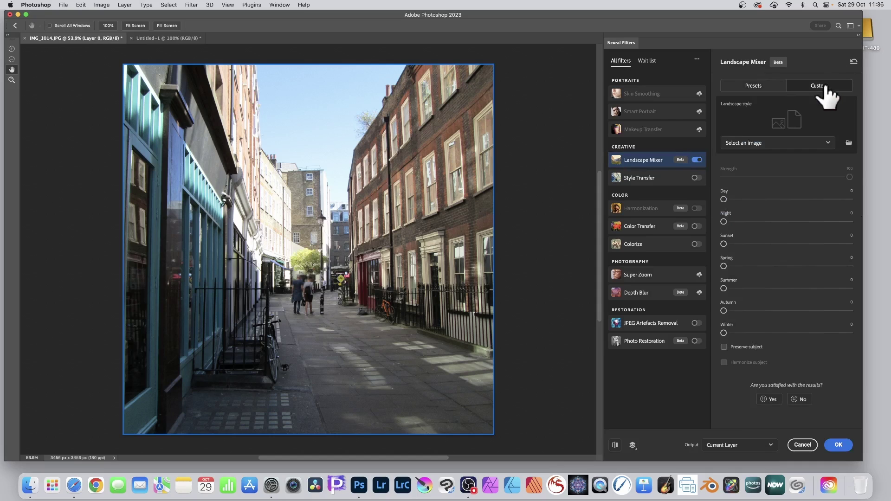
left_click(789, 143)
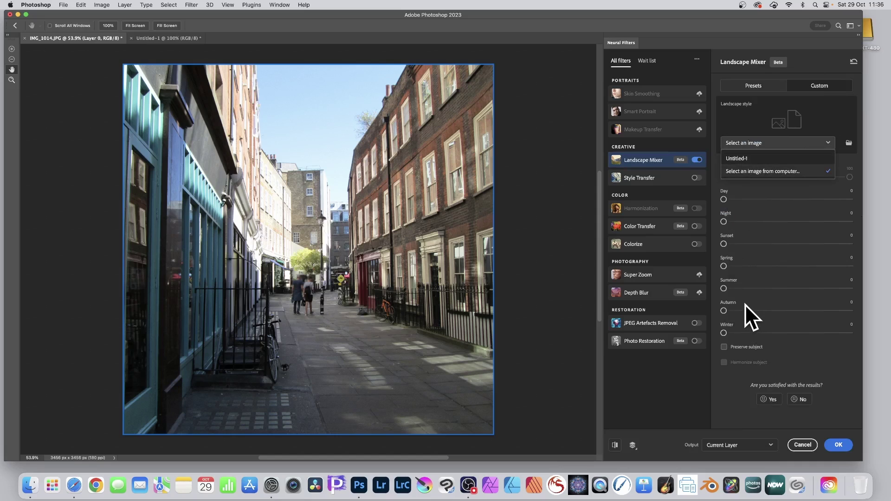
left_click(745, 158)
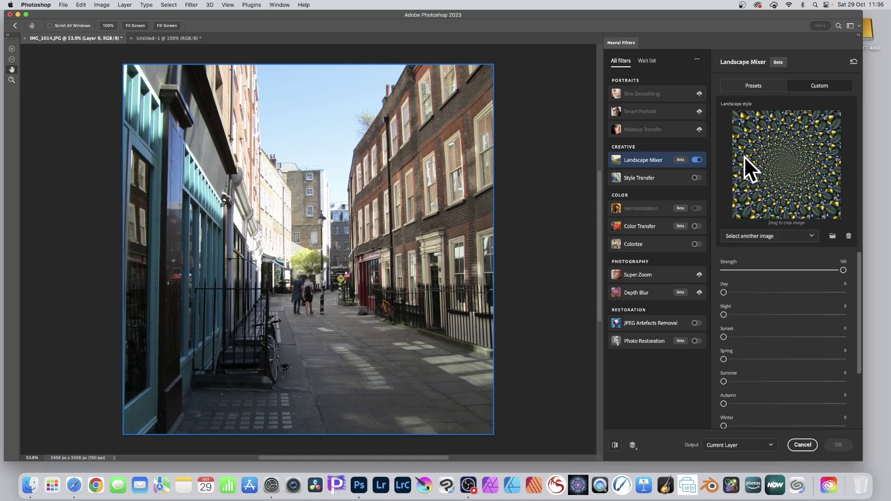
left_click(779, 237)
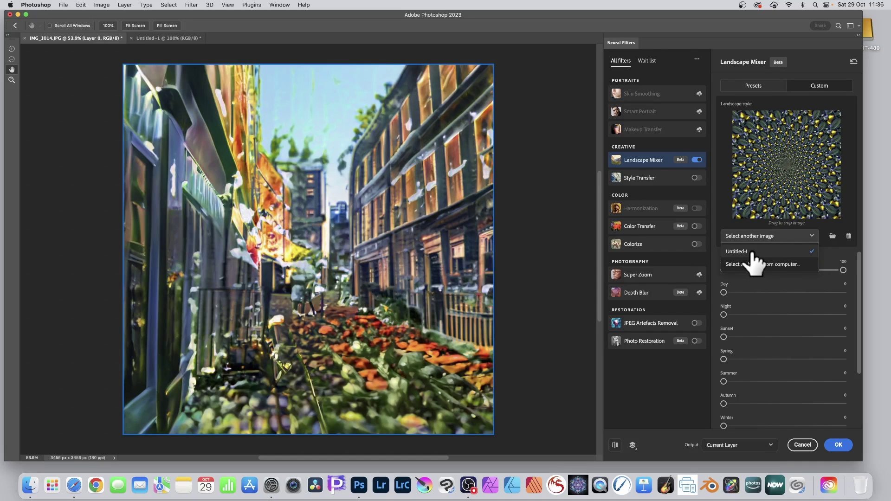
left_click(850, 215)
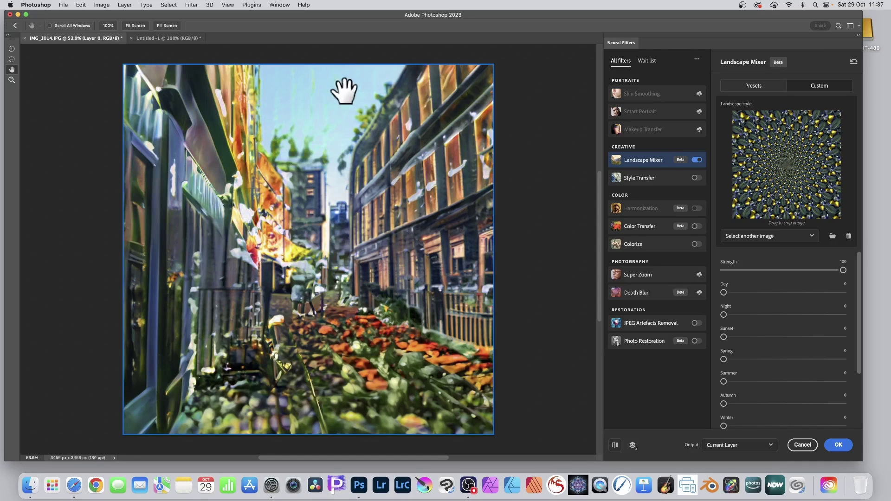
Step: Set the Landscape Mixer's Day to 9 and Night to 12, and apply the filter to the current layer
left_click(758, 293)
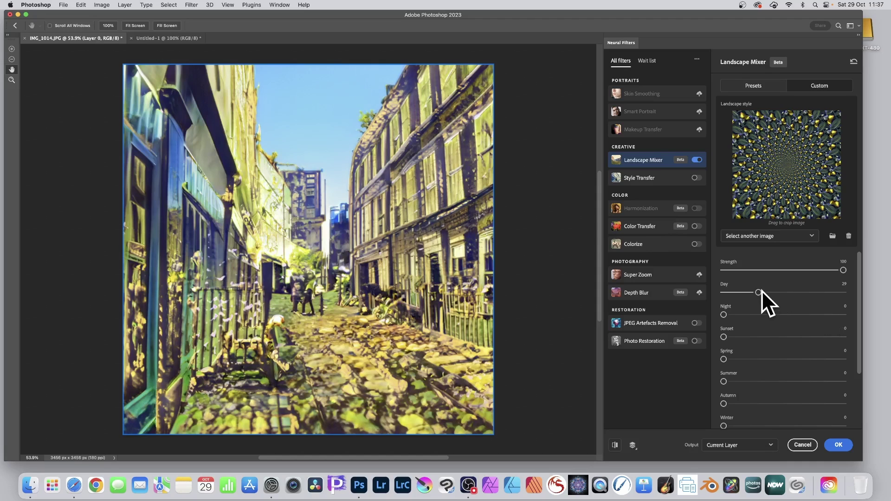
left_click_drag(730, 315, 760, 315)
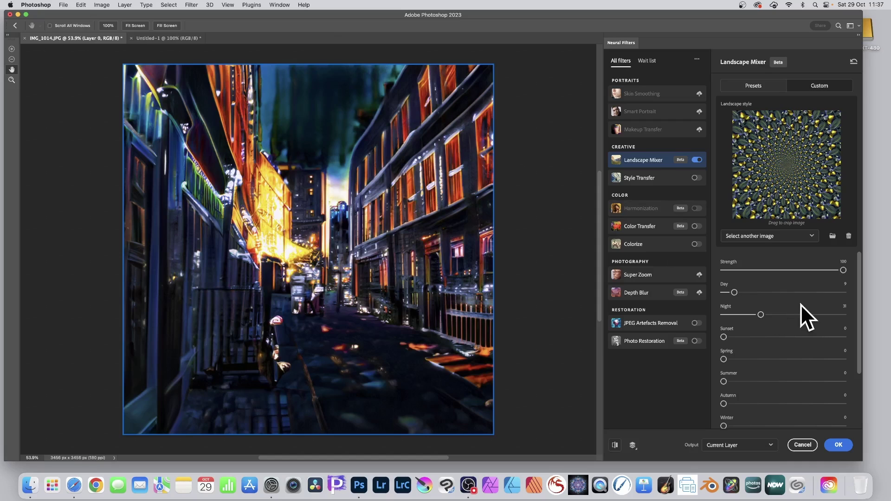
left_click(837, 315)
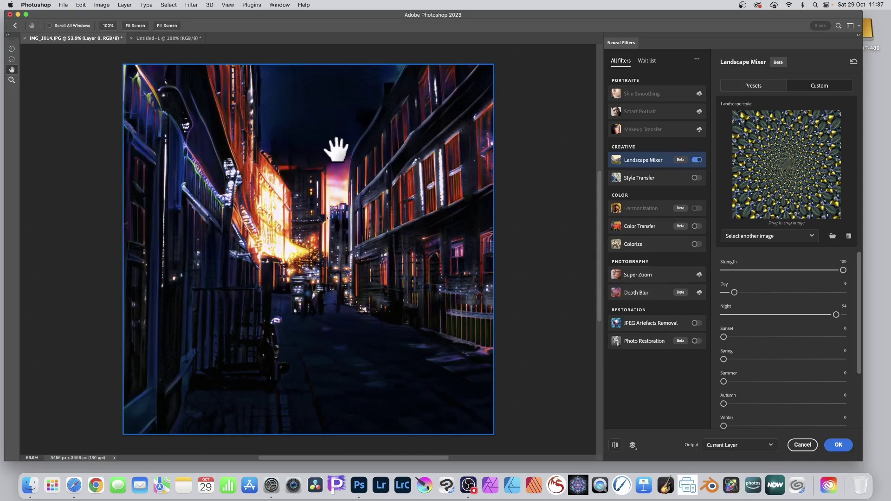
left_click(726, 305)
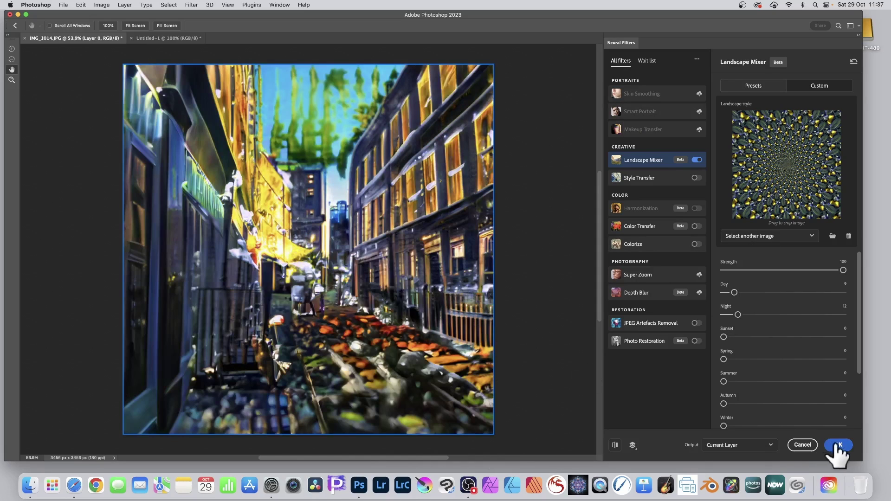
key("Return")
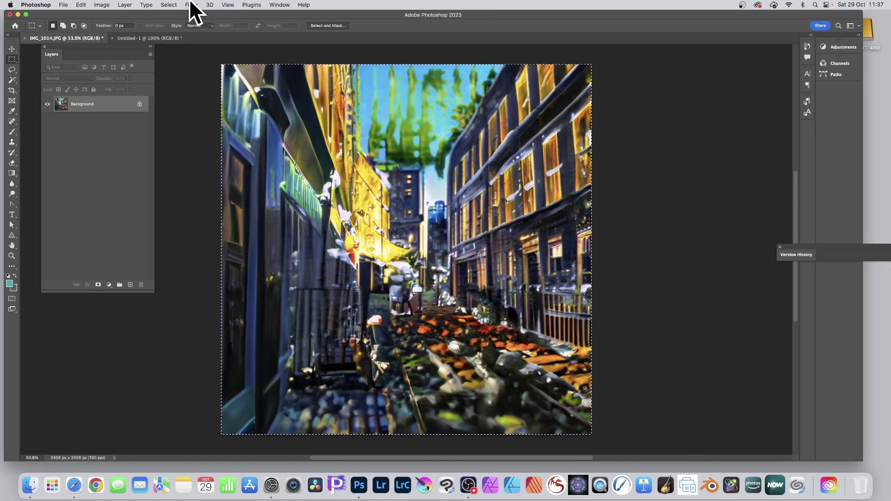
Step: Run the last neural filter a second time on the street photo and clear the selection
left_click(191, 3)
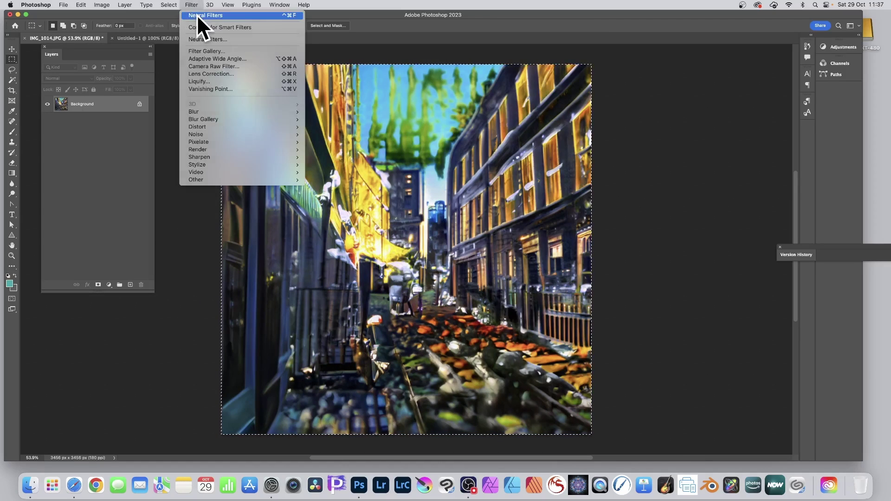
left_click(197, 15)
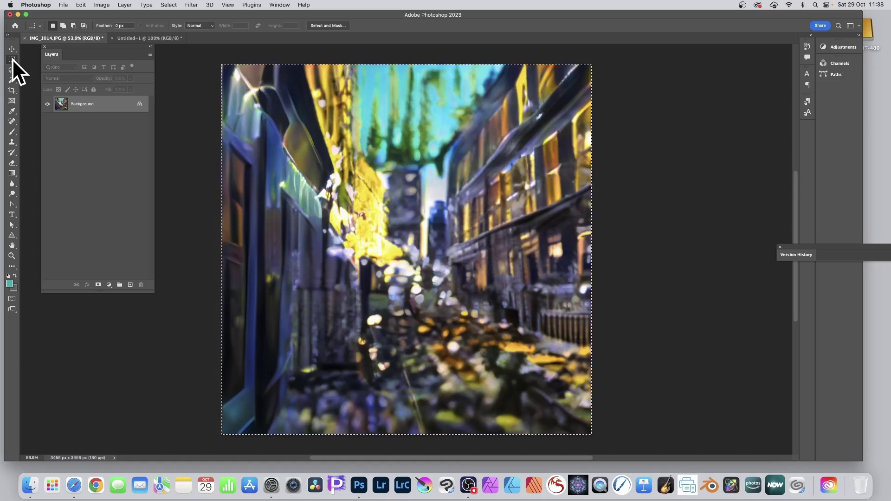
left_click(169, 4)
left_click(178, 25)
Step: Define a pattern from a nearly square selection of the orange leaves on the street's ground
left_click_drag(413, 306, 500, 388)
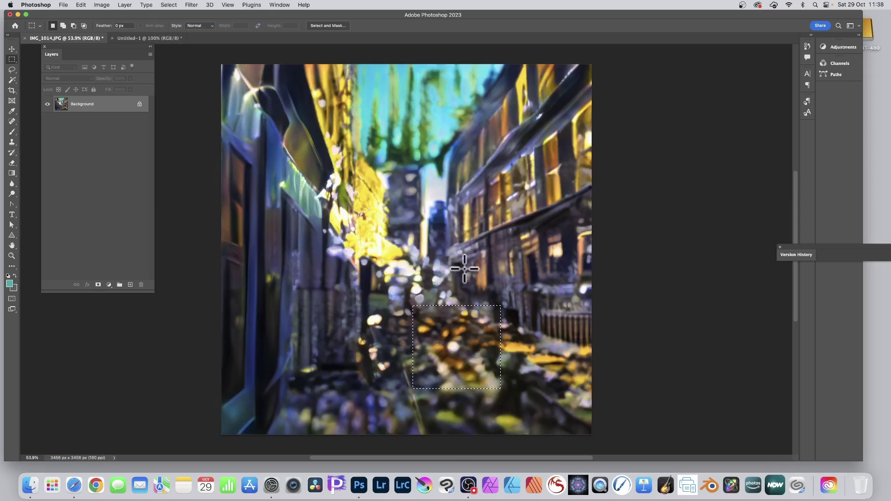
left_click(82, 5)
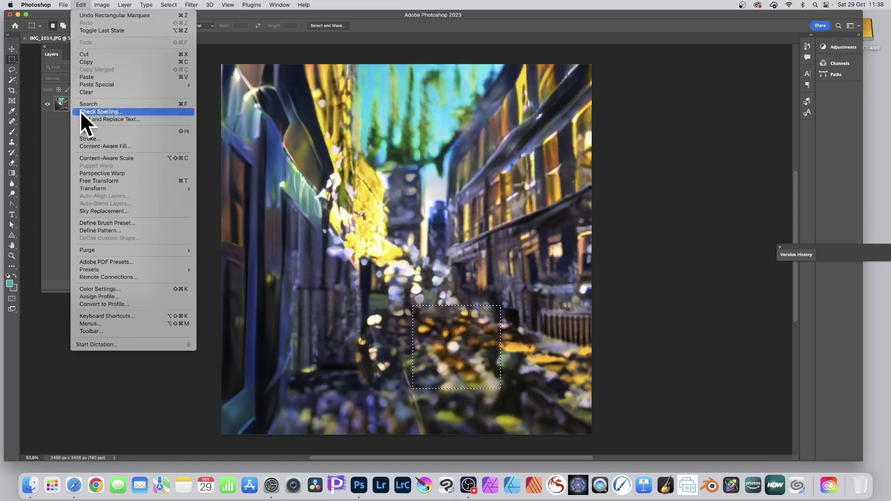
left_click(105, 232)
left_click(530, 236)
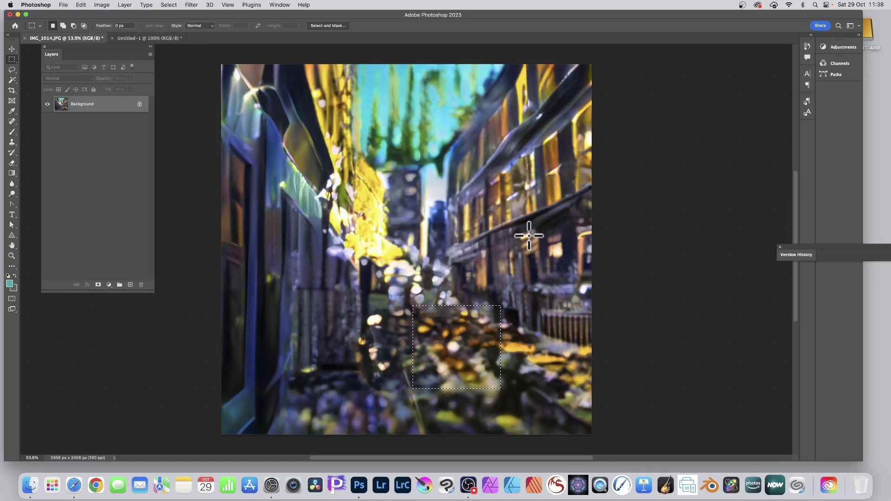
Step: Create a new 2048 x 2048 px document at 72 ppi from the recent custom preset
left_click(64, 6)
left_click(62, 19)
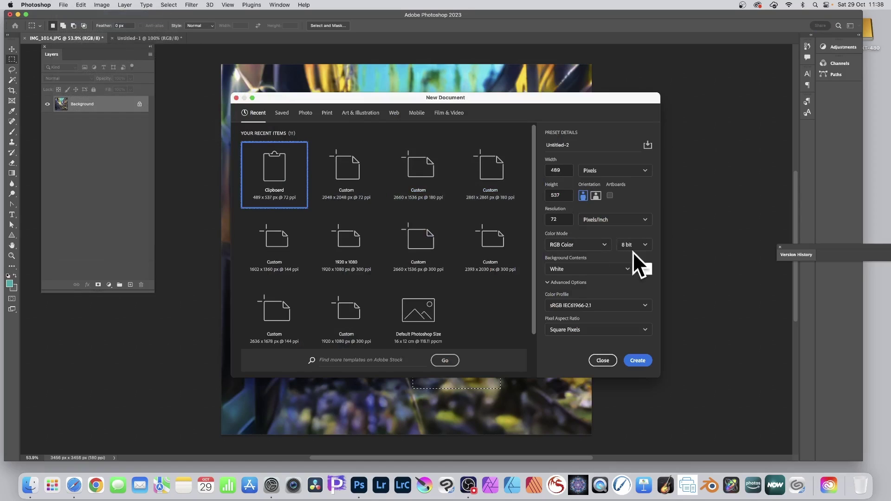
left_click(338, 165)
left_click(635, 361)
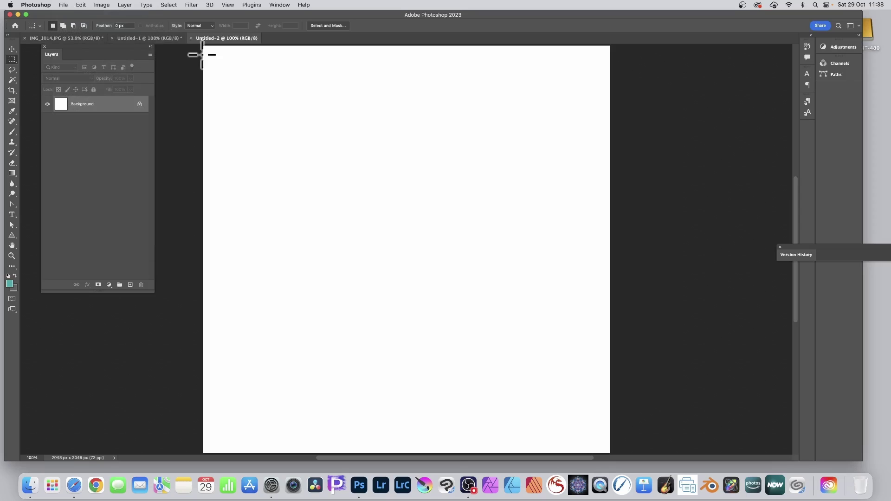
Step: Set up a pattern fill for the blank canvas, choosing the newly defined orange leaf pattern as the custom pattern
left_click(80, 5)
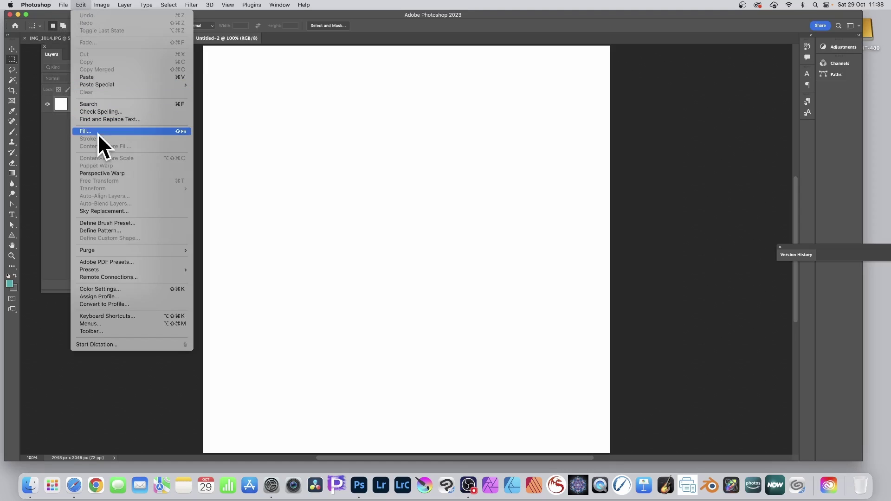
left_click(131, 130)
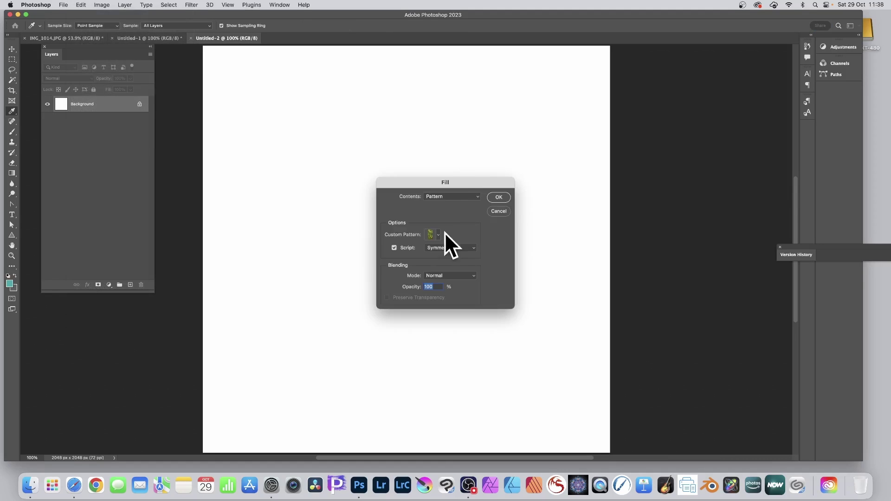
left_click(439, 235)
left_click(430, 299)
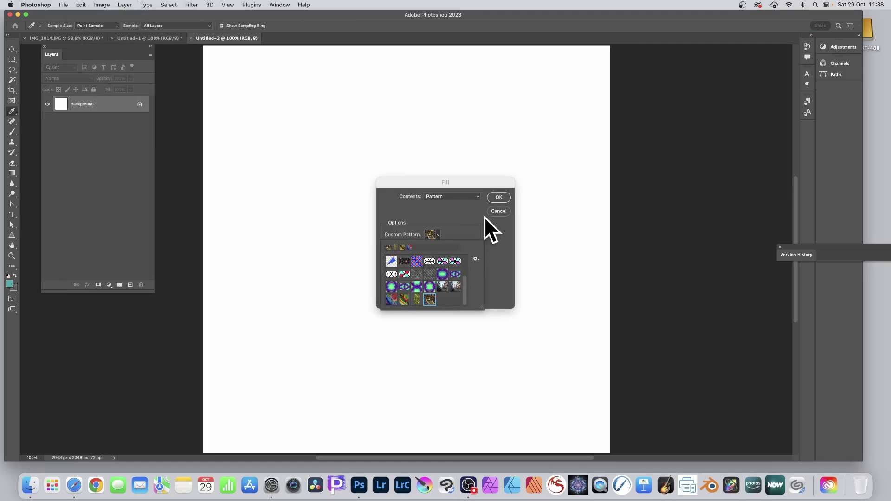
Step: Fill the blank canvas with the orange leaf pattern using Symmetry Fill's dilative rotation symmetry
left_click(464, 208)
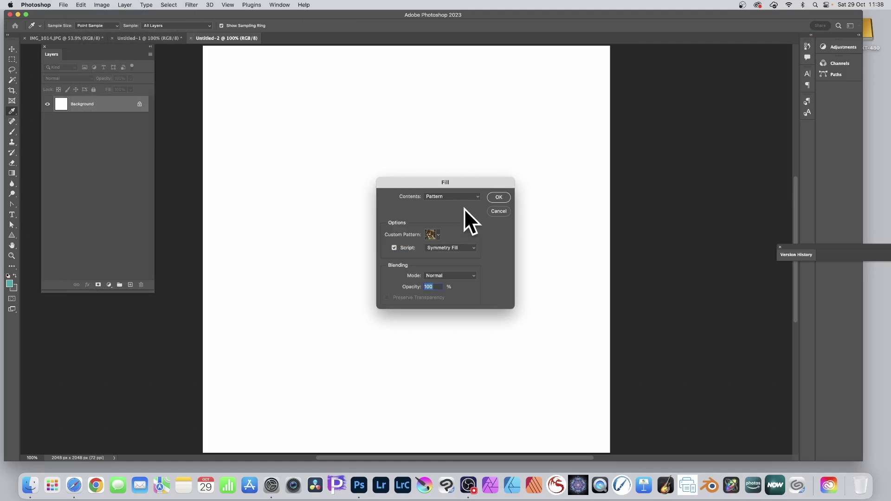
left_click(499, 197)
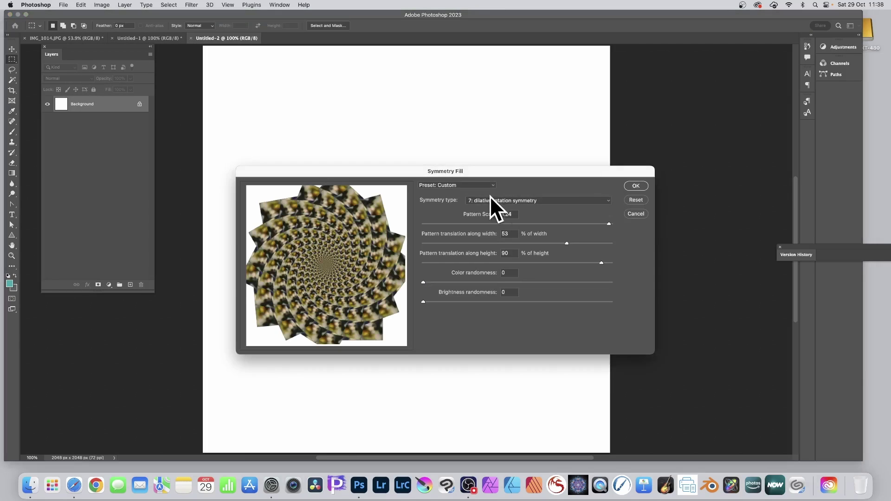
left_click(636, 185)
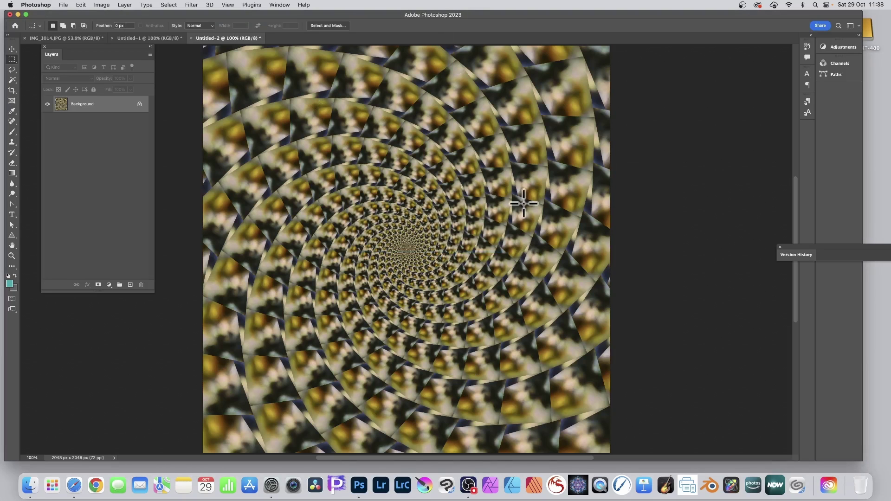
Step: Show the Libraries panel and start extracting patterns from the spiral image with Extract from Image
left_click(279, 6)
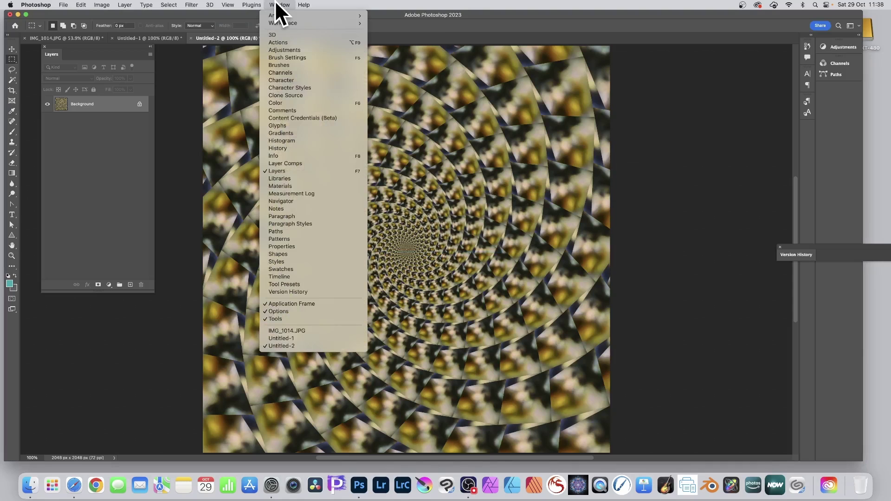
left_click(295, 178)
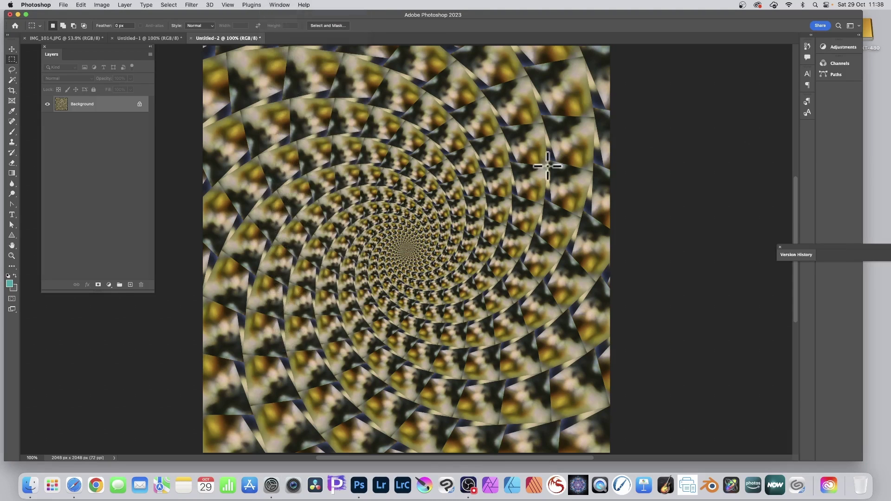
left_click_drag(761, 174, 614, 59)
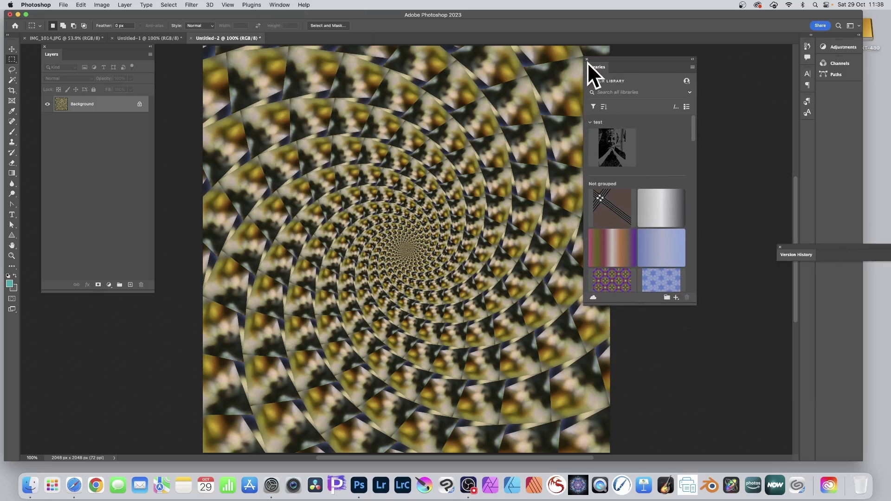
left_click(675, 299)
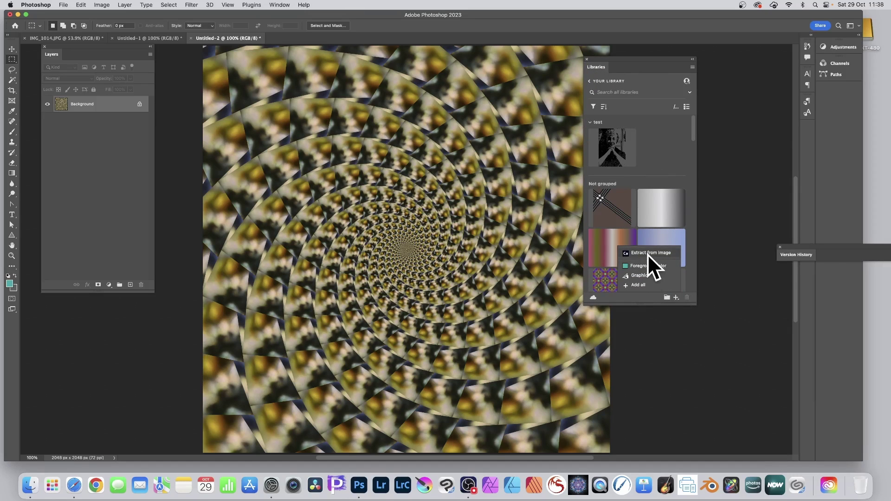
left_click(647, 254)
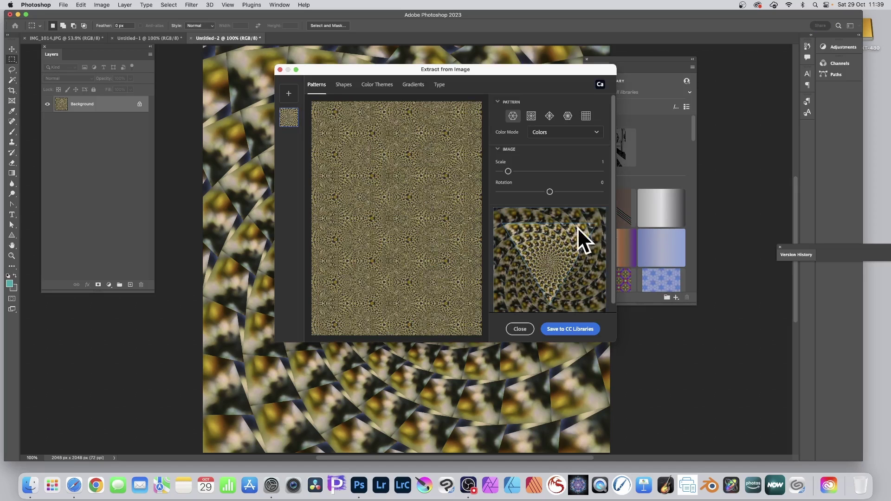
Step: Save two extracted patterns to CC Libraries, one at scale 6.2 and one at scale 9.1
left_click_drag(523, 172, 561, 171)
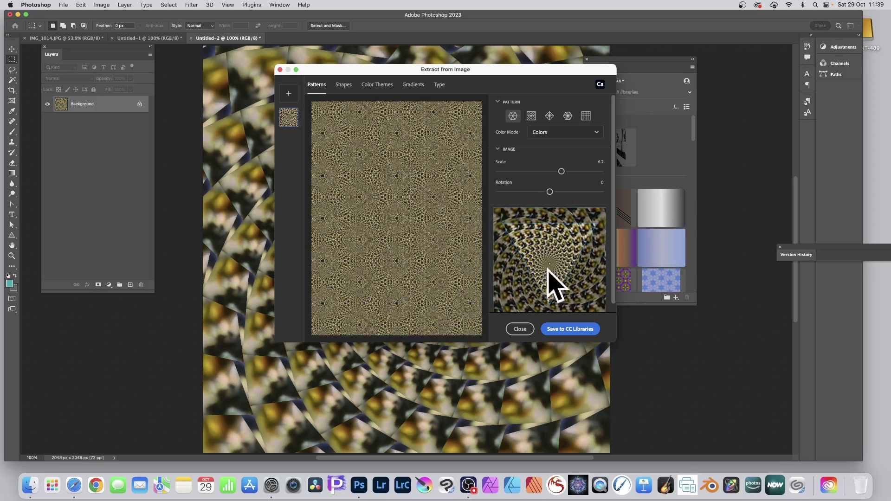
left_click(571, 329)
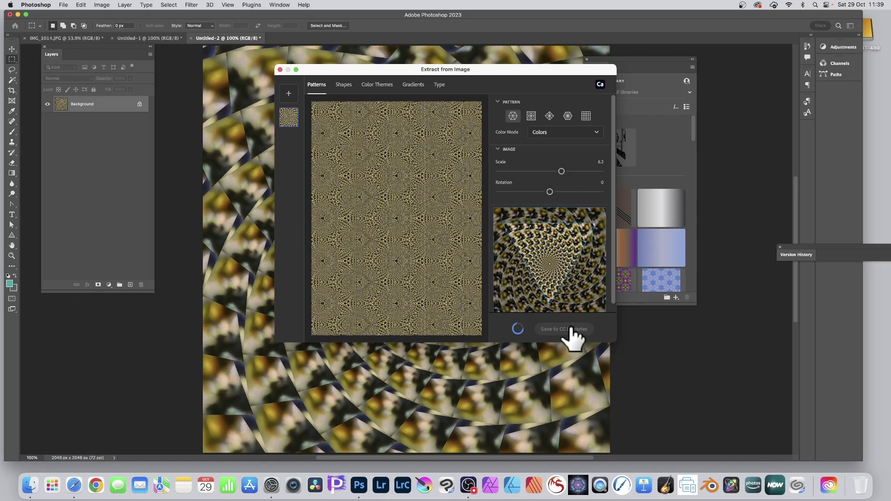
left_click_drag(563, 172, 593, 171)
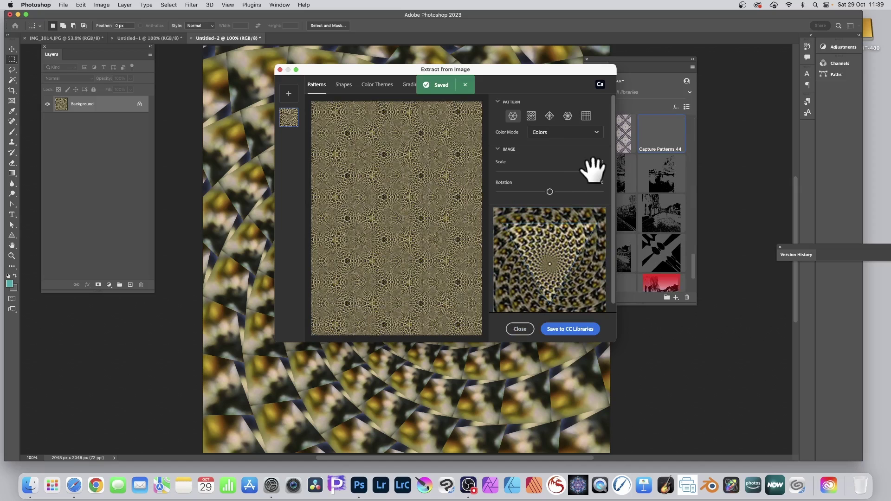
left_click(580, 331)
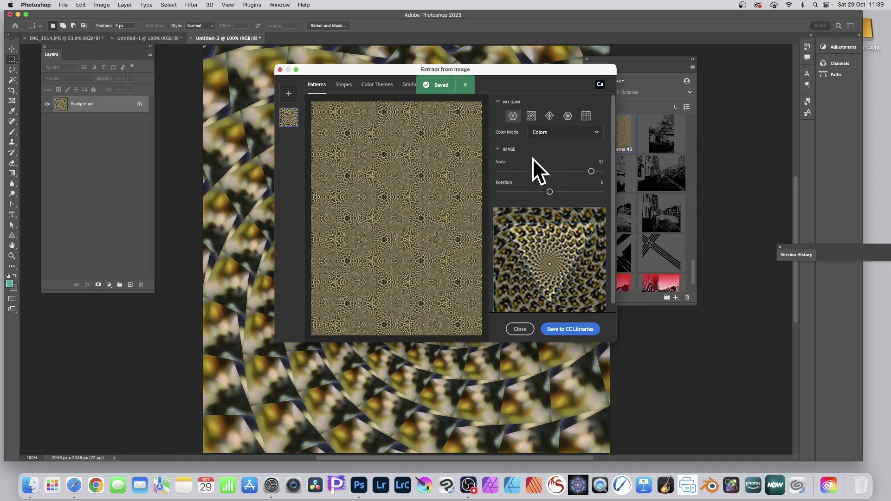
Step: Save another extracted pattern with the diamond-shaped tiling to CC Libraries and close the extraction window
left_click(550, 116)
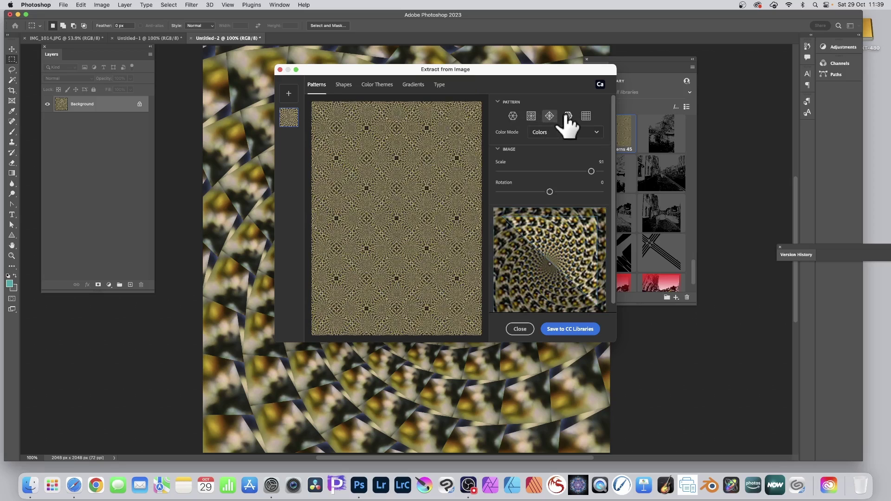
left_click(570, 330)
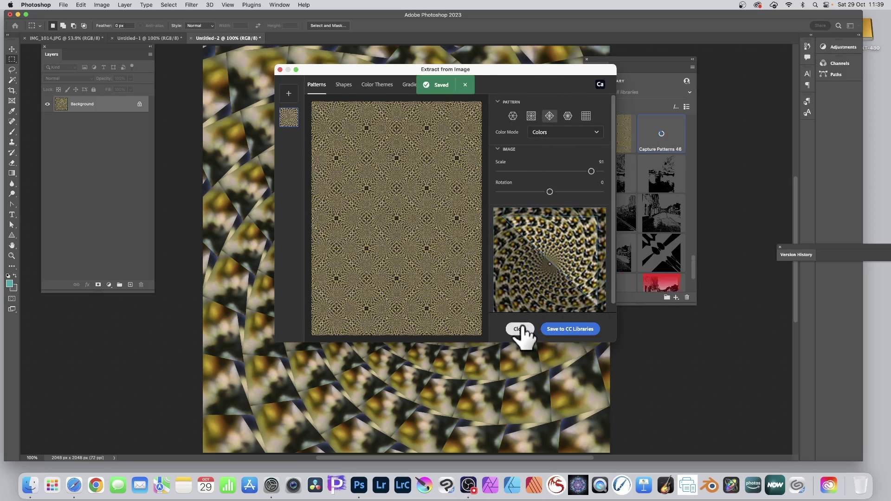
left_click(520, 329)
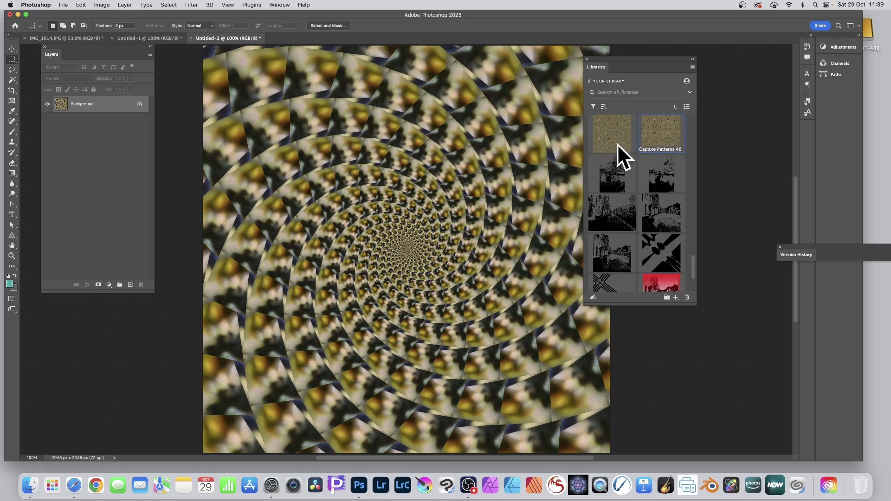
Step: Return to the street photo IMG_1014.JPG and undo its neural filter edits back to the original photo
left_click_drag(562, 133, 404, 185)
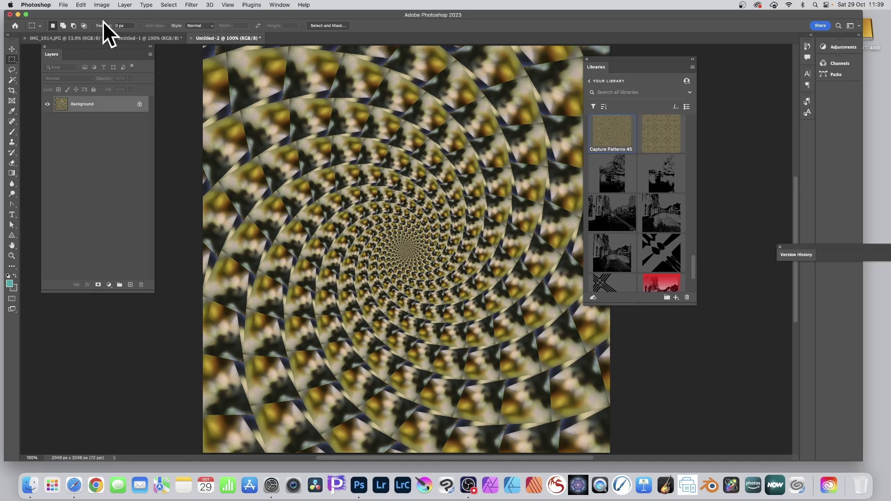
left_click(67, 38)
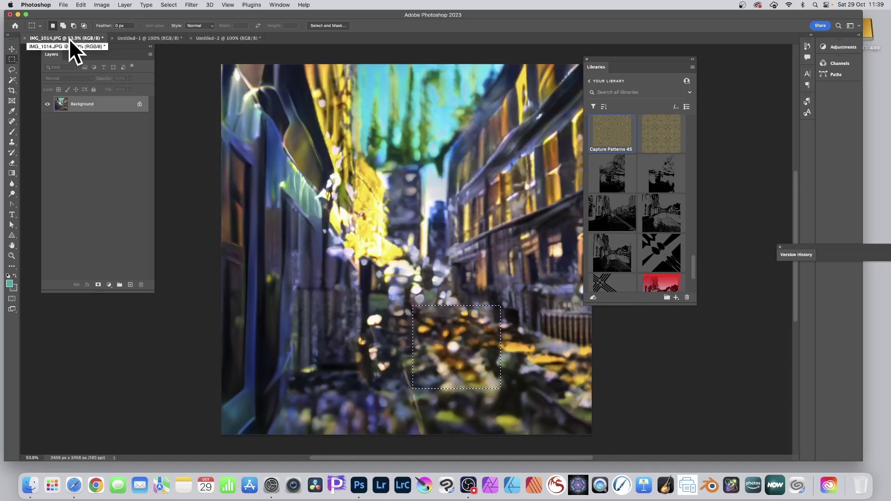
key("super+z")
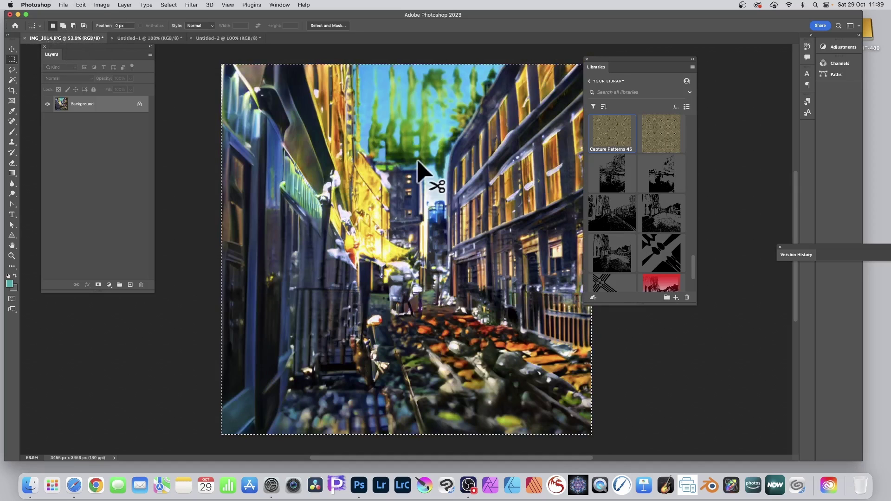
key("super+z")
key("super+z")
Step: Apply the Landscape Mixer neural filter to the street photo with the new spiral image as custom style at strength 100
left_click(191, 5)
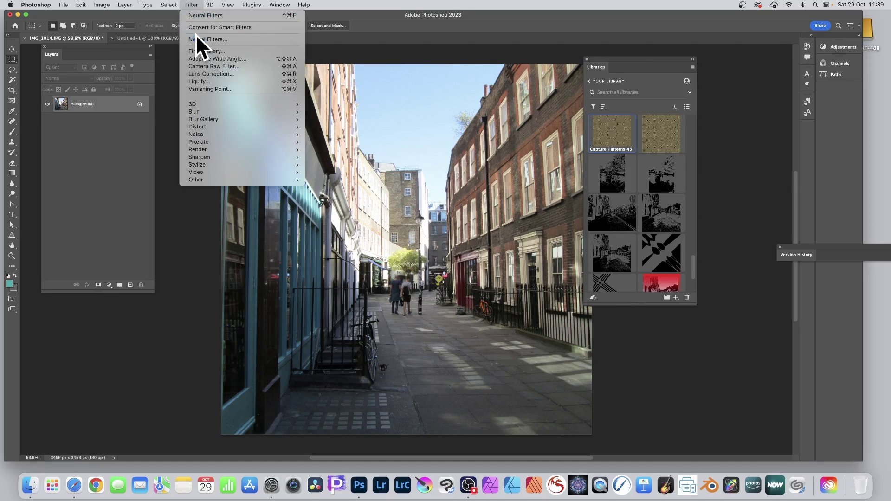
left_click(196, 35)
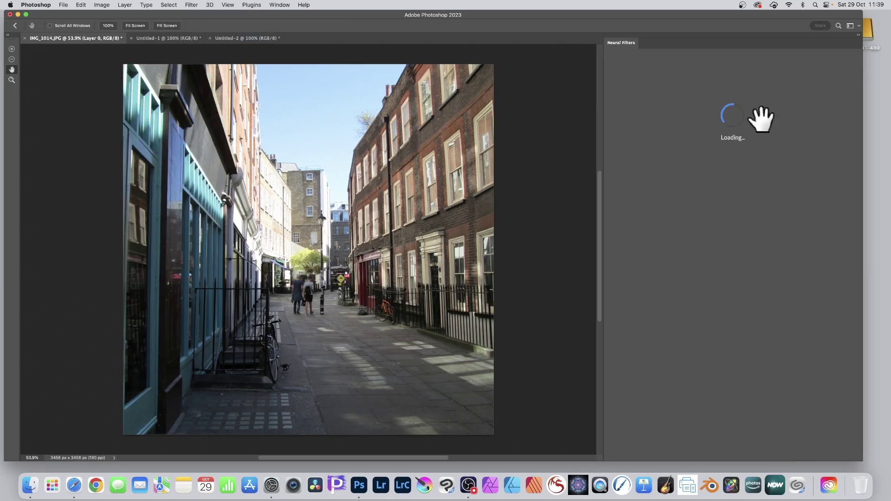
left_click(641, 162)
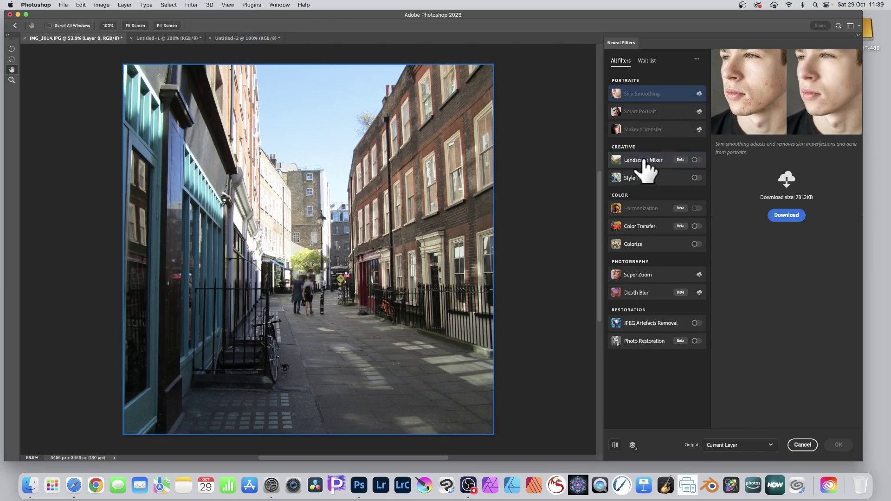
left_click(696, 160)
left_click(817, 88)
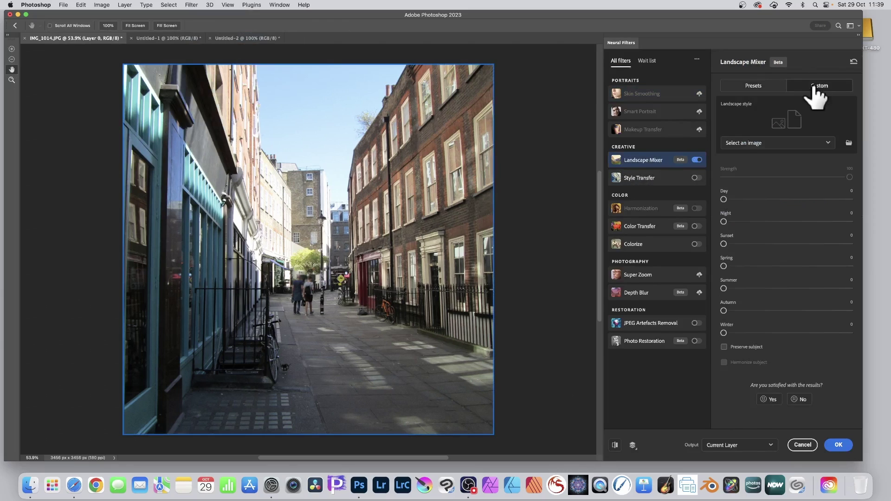
left_click(762, 143)
left_click(749, 174)
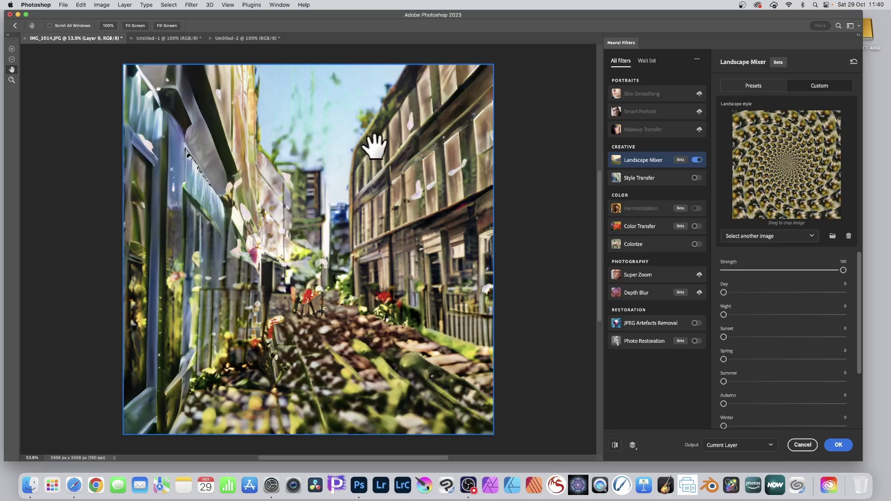
left_click(829, 444)
Step: Start fading the neural filter and try lower opacities such as 27% and 60%
left_click(81, 5)
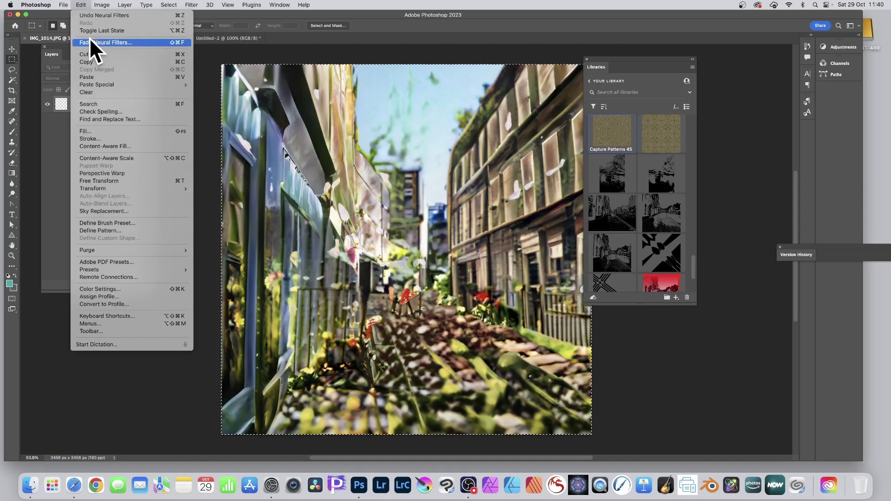
left_click(94, 40)
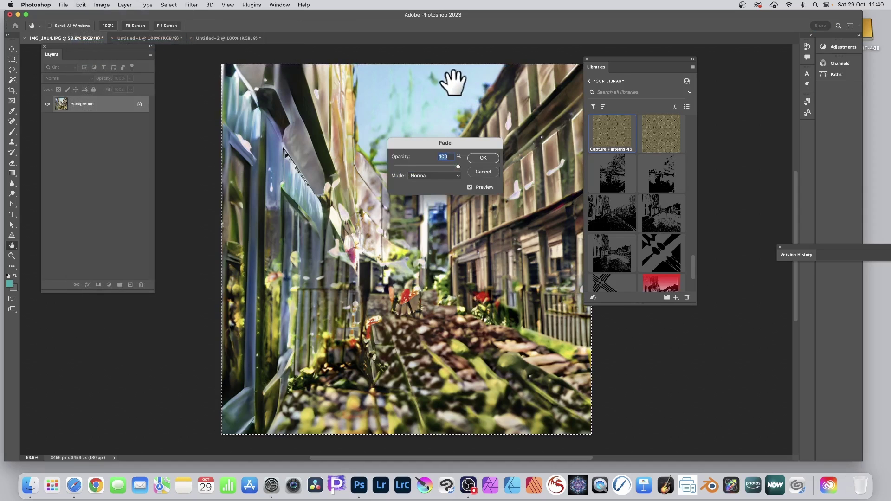
left_click(411, 166)
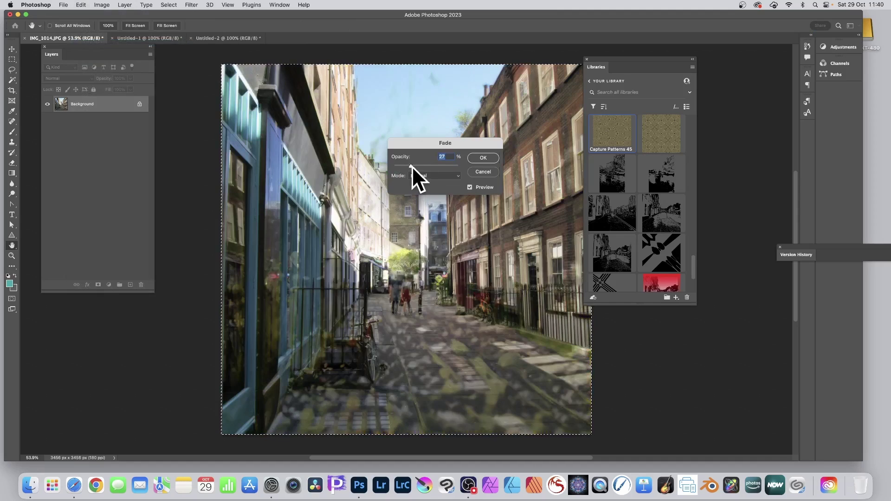
left_click(427, 165)
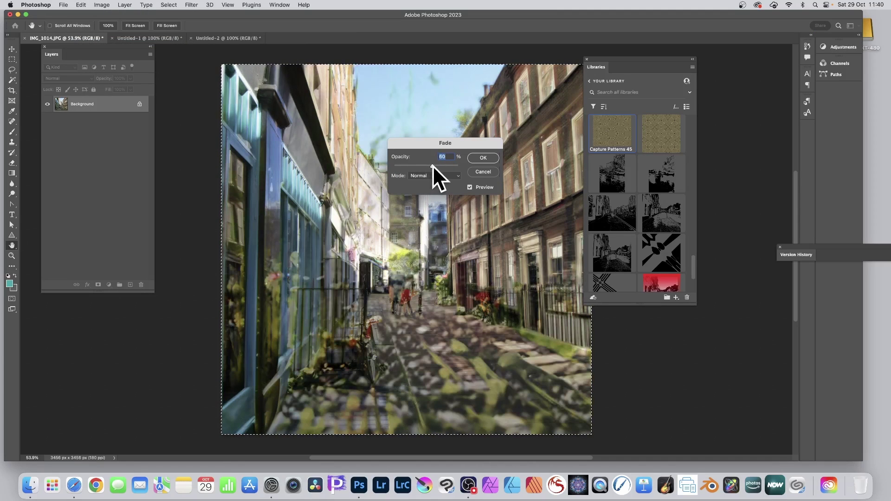
left_click(433, 165)
left_click(414, 166)
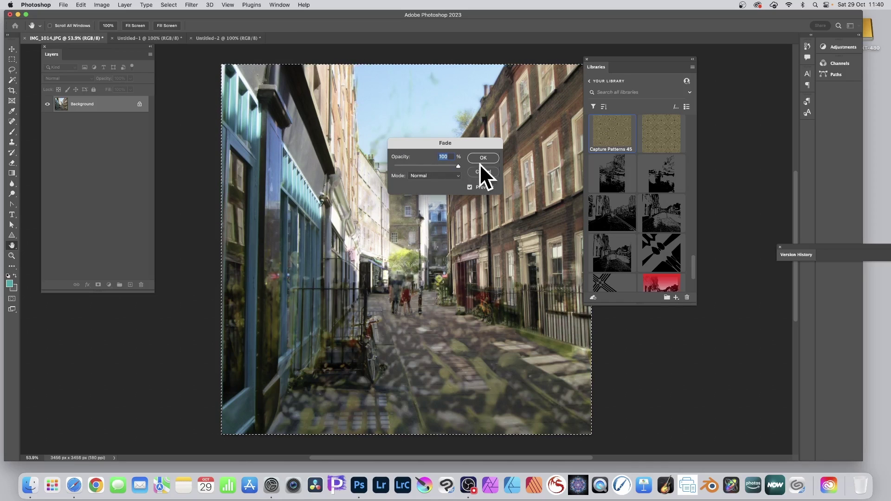
Step: Try the Darken, Linear Burn, Darker Color, Screen and Soft Light modes for fading the neural filter at 100% opacity
left_click(424, 176)
left_click(426, 197)
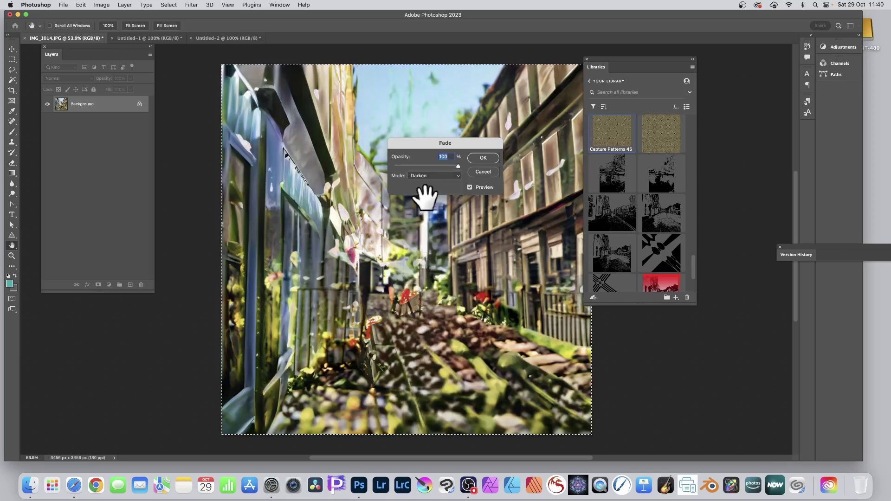
left_click(441, 177)
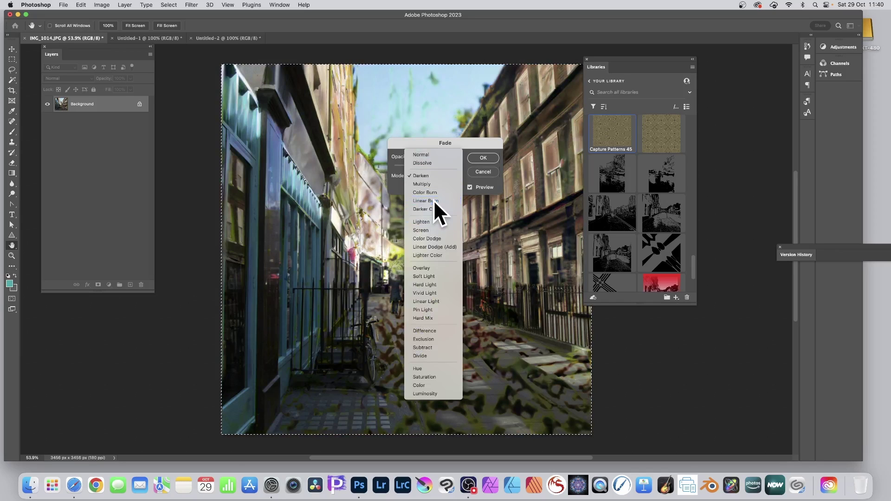
left_click(433, 200)
left_click(438, 177)
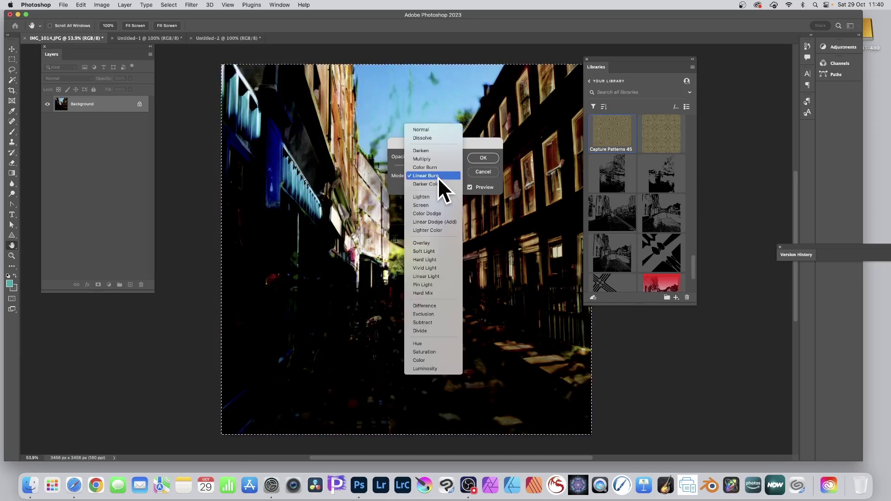
left_click(436, 186)
left_click(427, 172)
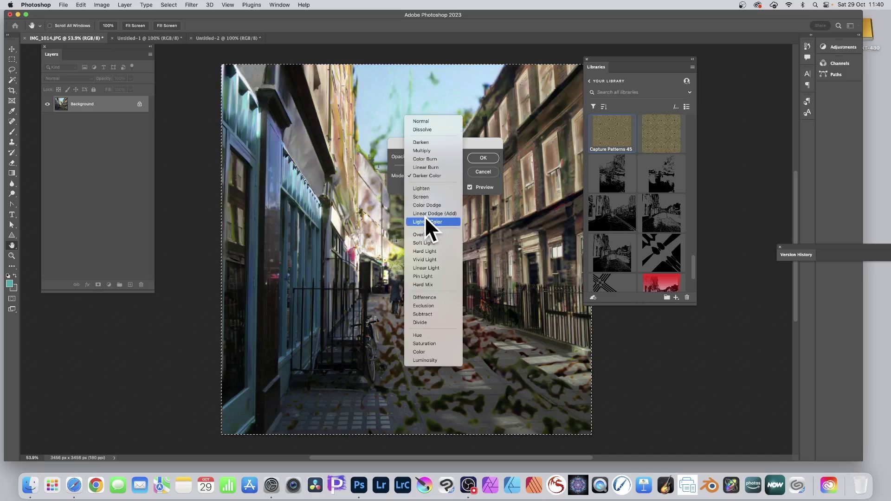
left_click(427, 197)
left_click(429, 179)
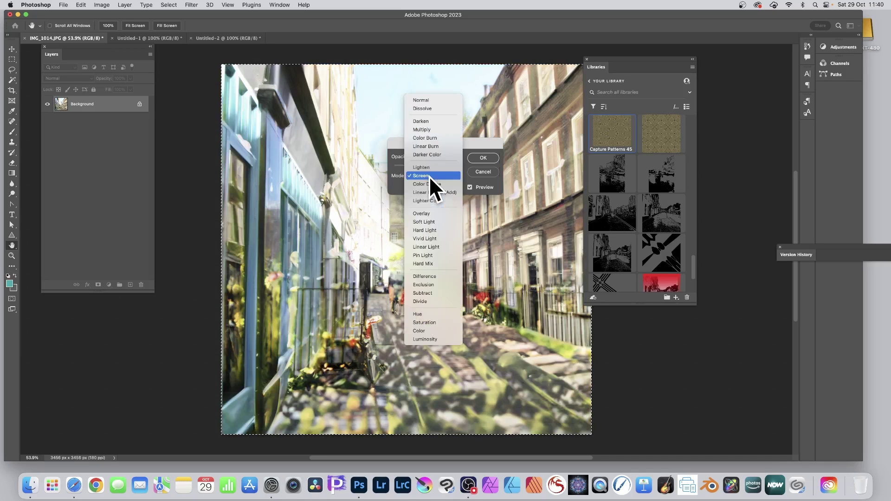
left_click(420, 222)
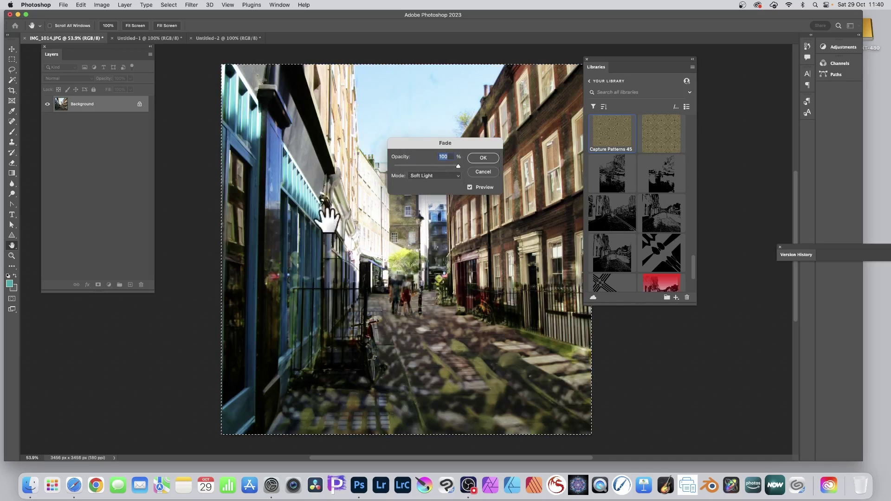
Step: Fade the neural filter with Hard Mix mode at 100% opacity, and switch to the Rectangular Marquee tool
left_click(433, 174)
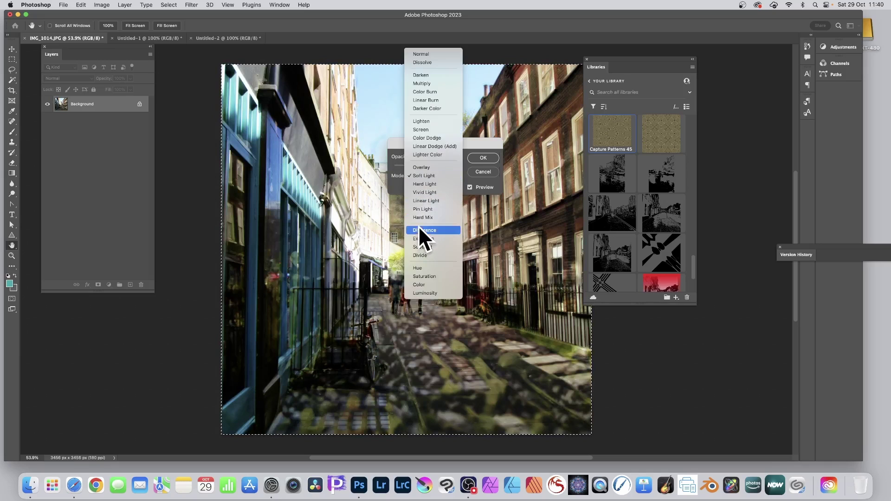
left_click(427, 223)
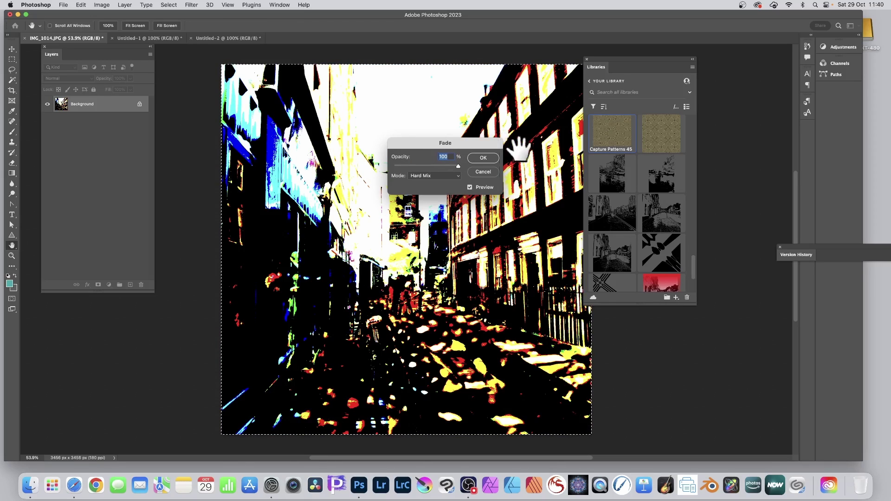
left_click(483, 158)
key("m")
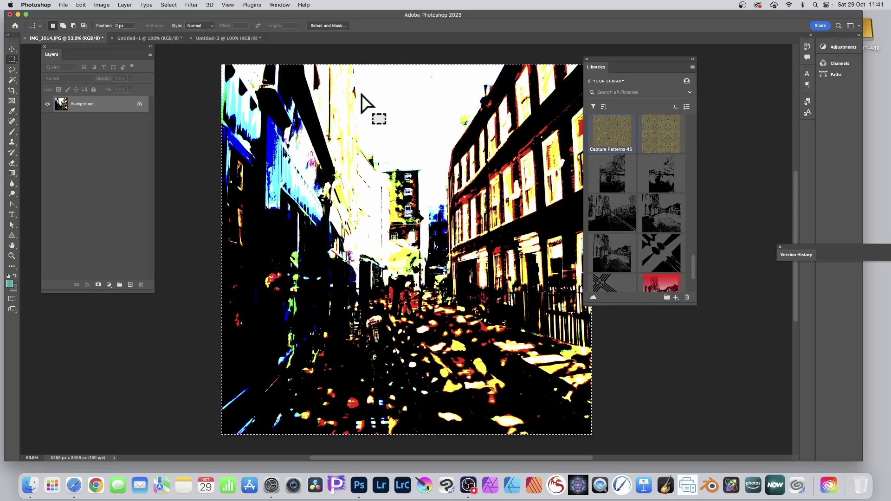
Step: Apply the Landscape Mixer neural filter to the street photo with the icy blue mountain preset at strength 100, output to the current layer
left_click(193, 5)
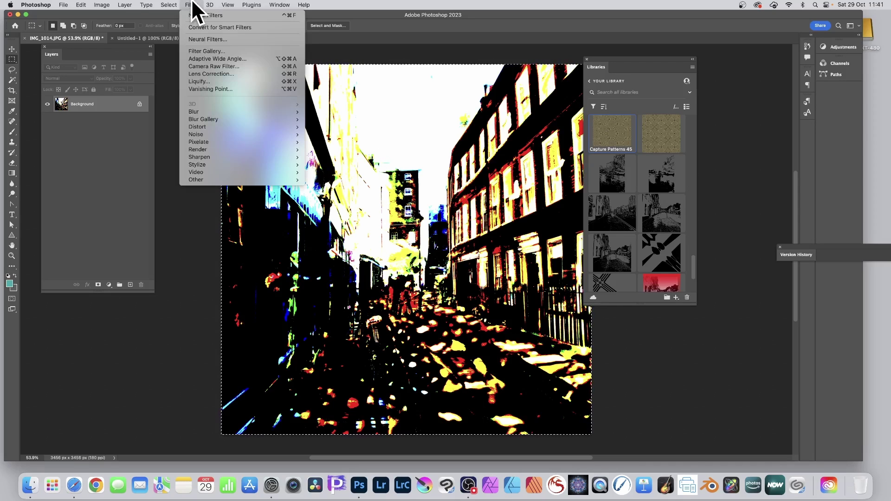
left_click(196, 40)
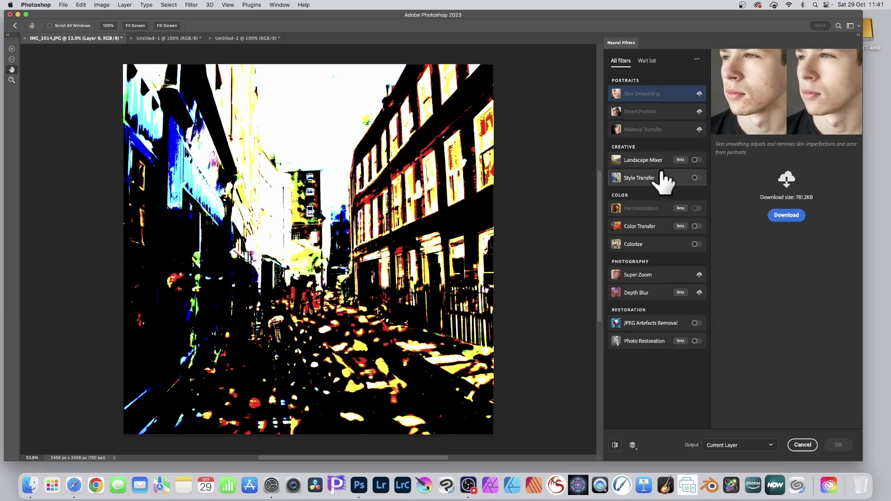
left_click(660, 160)
left_click(696, 160)
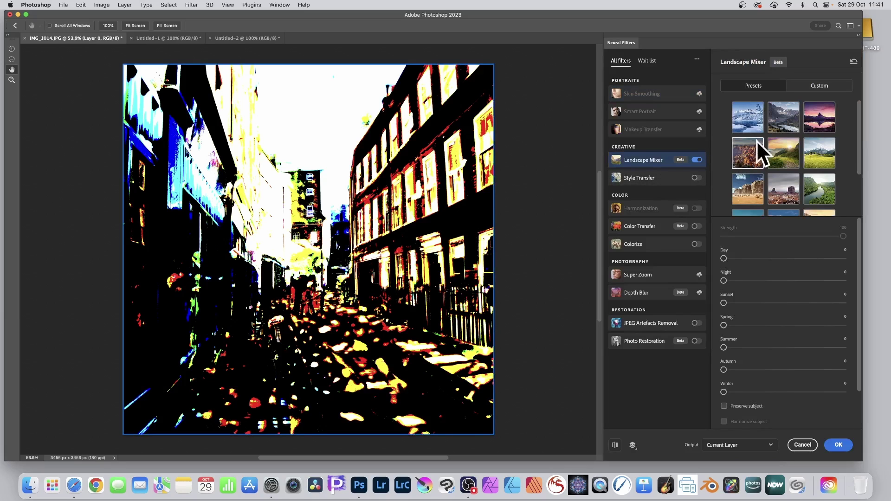
left_click(825, 130)
left_click(752, 119)
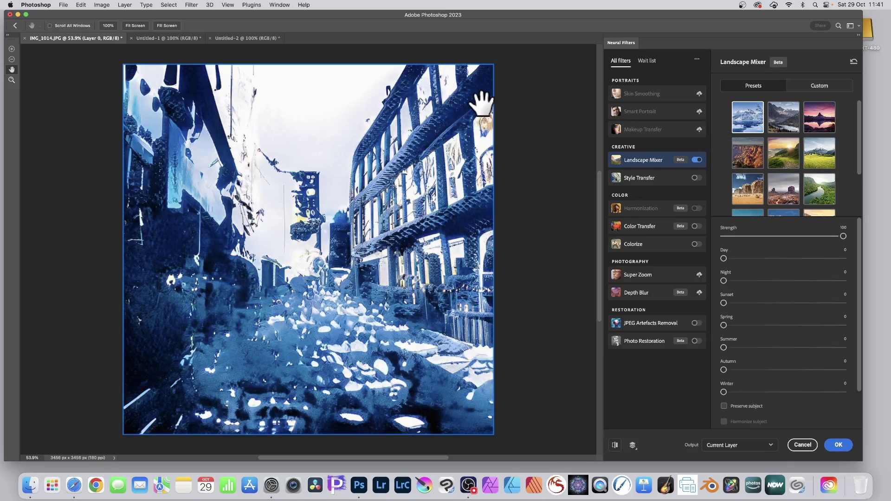
left_click(841, 447)
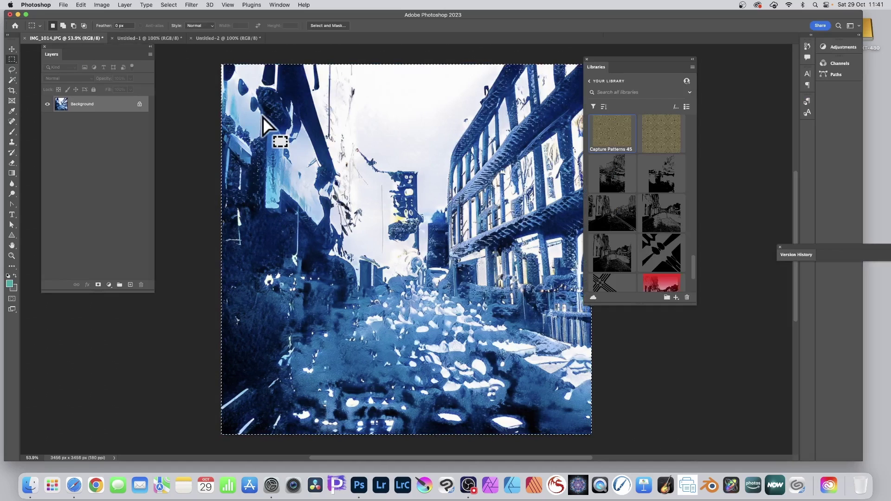